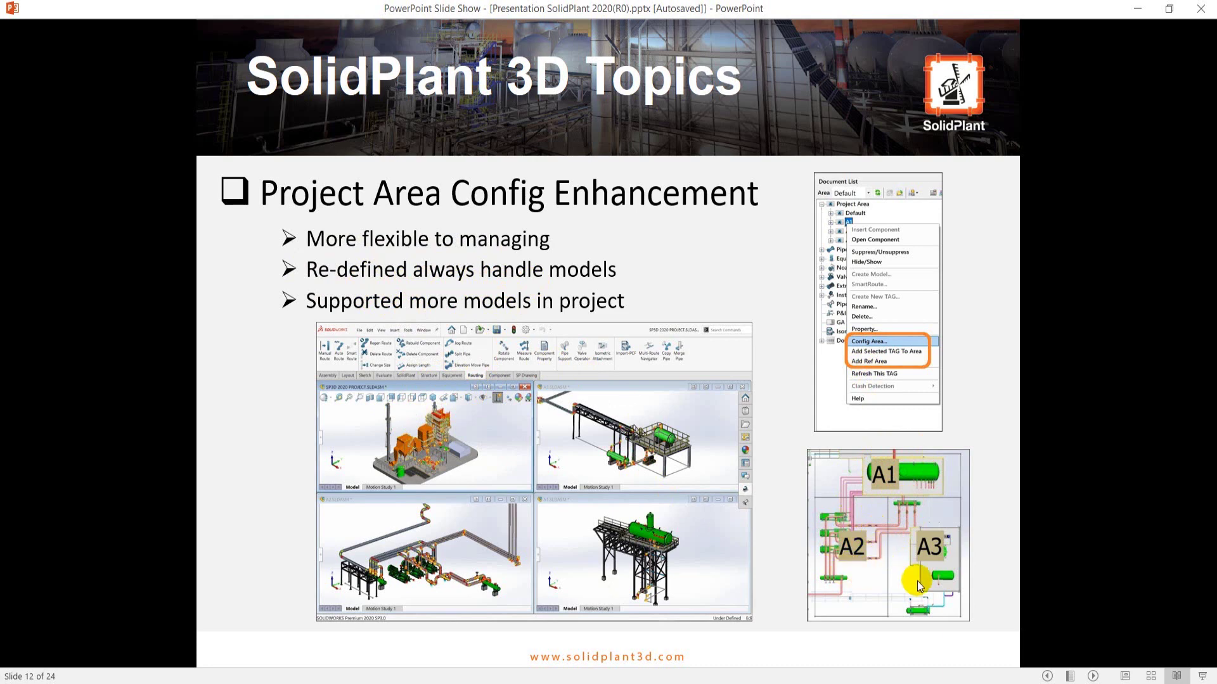
# Leave the PowerPoint slide show and return to the SOLIDWORKS plant model
pyautogui.hotkey('alt', 'Tab')
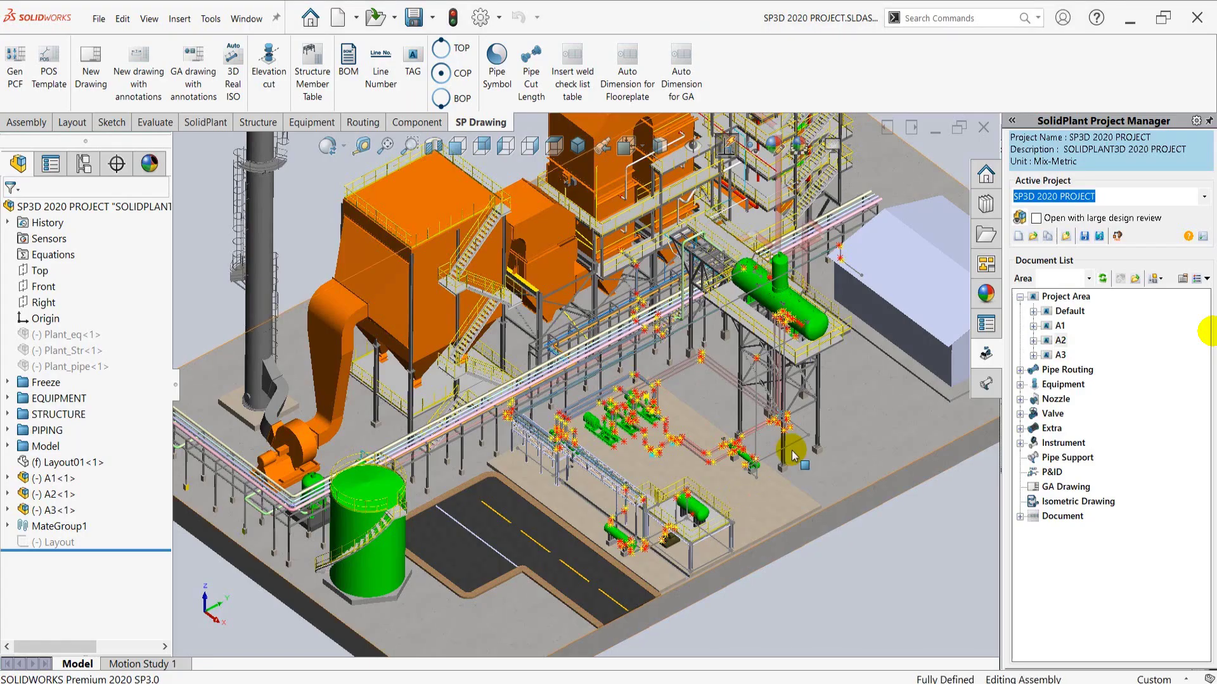
# Open the A1 and A2 area assemblies from the project area list
pyautogui.click(1058, 326)
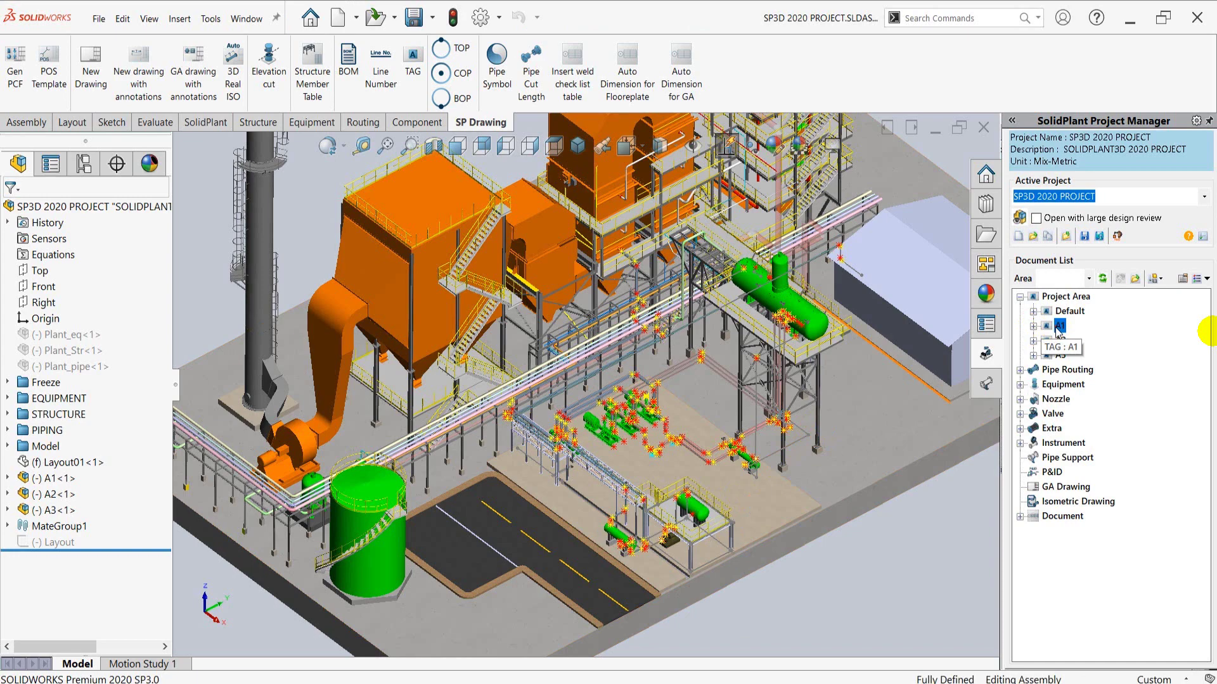
pyautogui.rightClick(1062, 328)
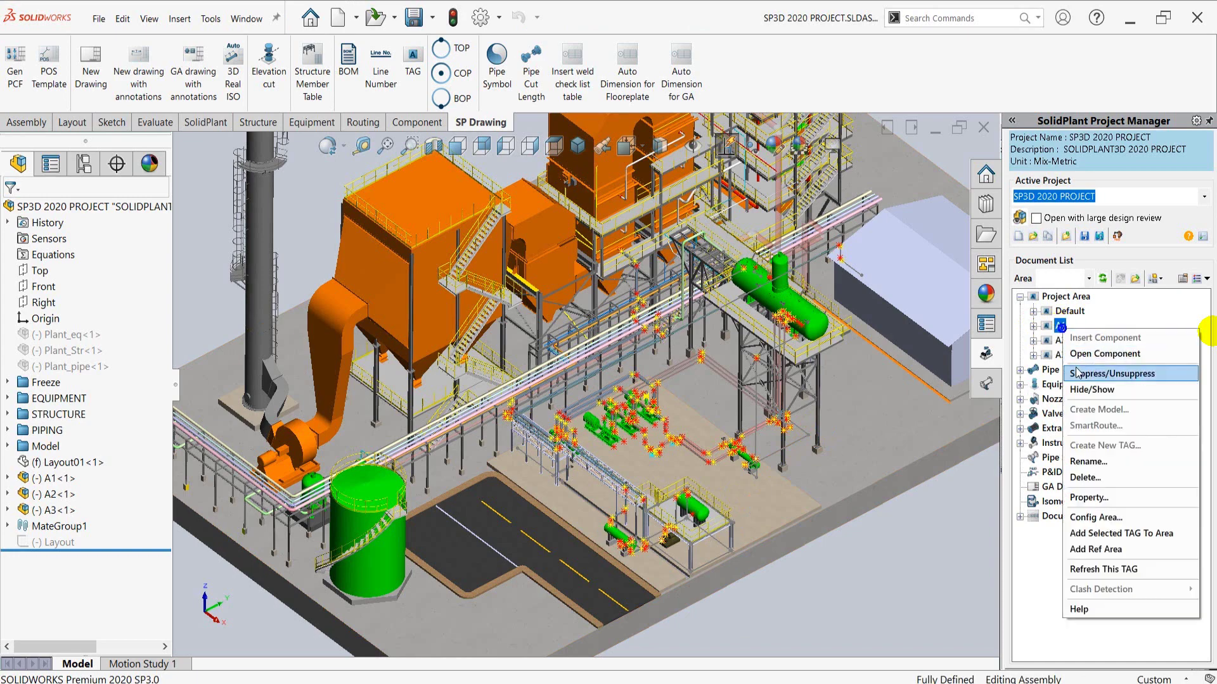
pyautogui.click(1079, 354)
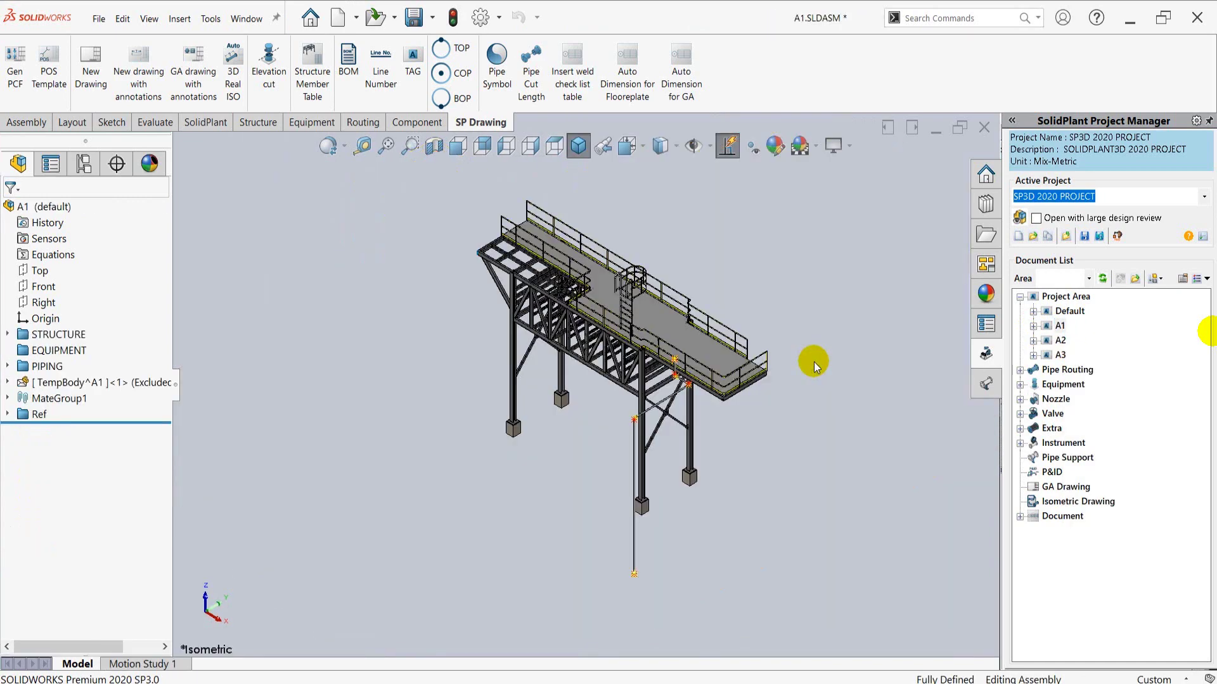
pyautogui.rightClick(1055, 344)
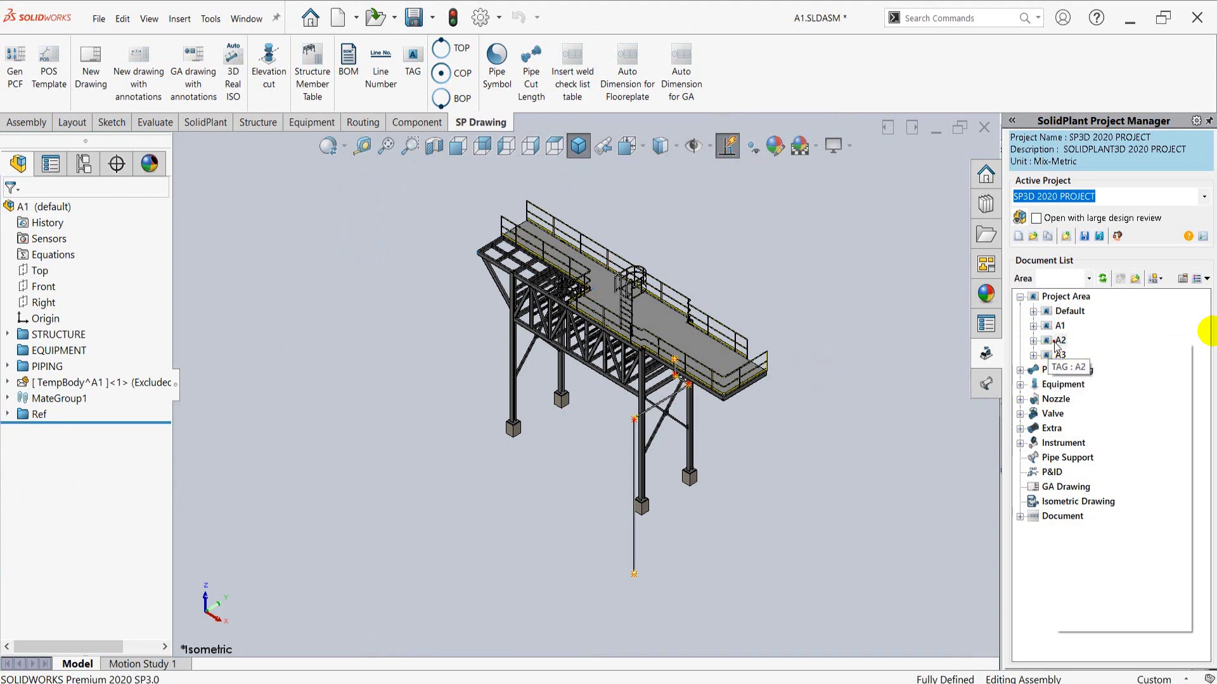
pyautogui.click(1071, 367)
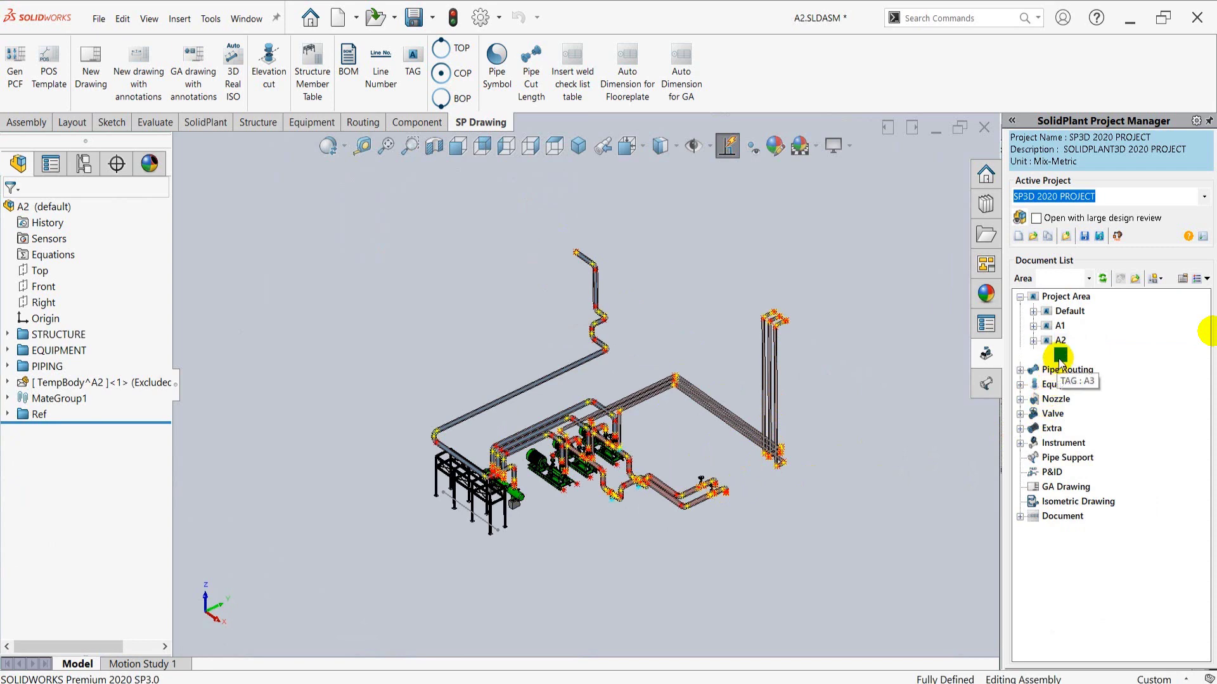
# Open the A3 area assembly and tile all four documents in a grid
pyautogui.rightClick(1059, 360)
pyautogui.click(1077, 390)
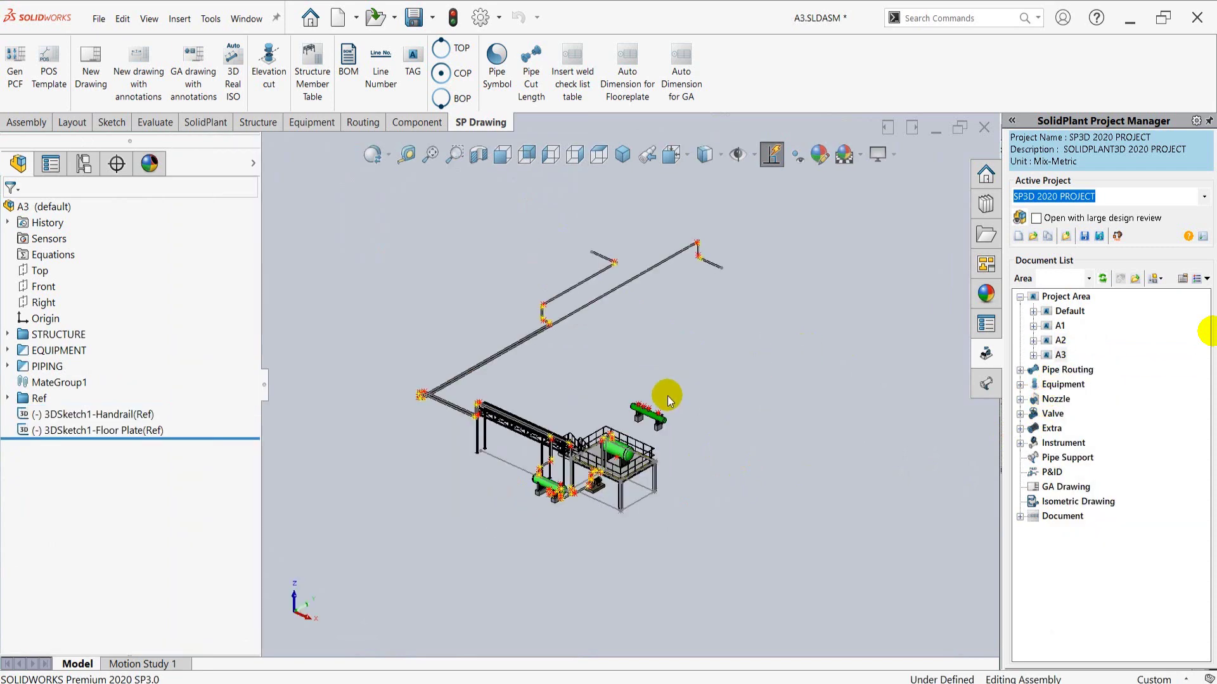
pyautogui.click(257, 35)
pyautogui.click(266, 94)
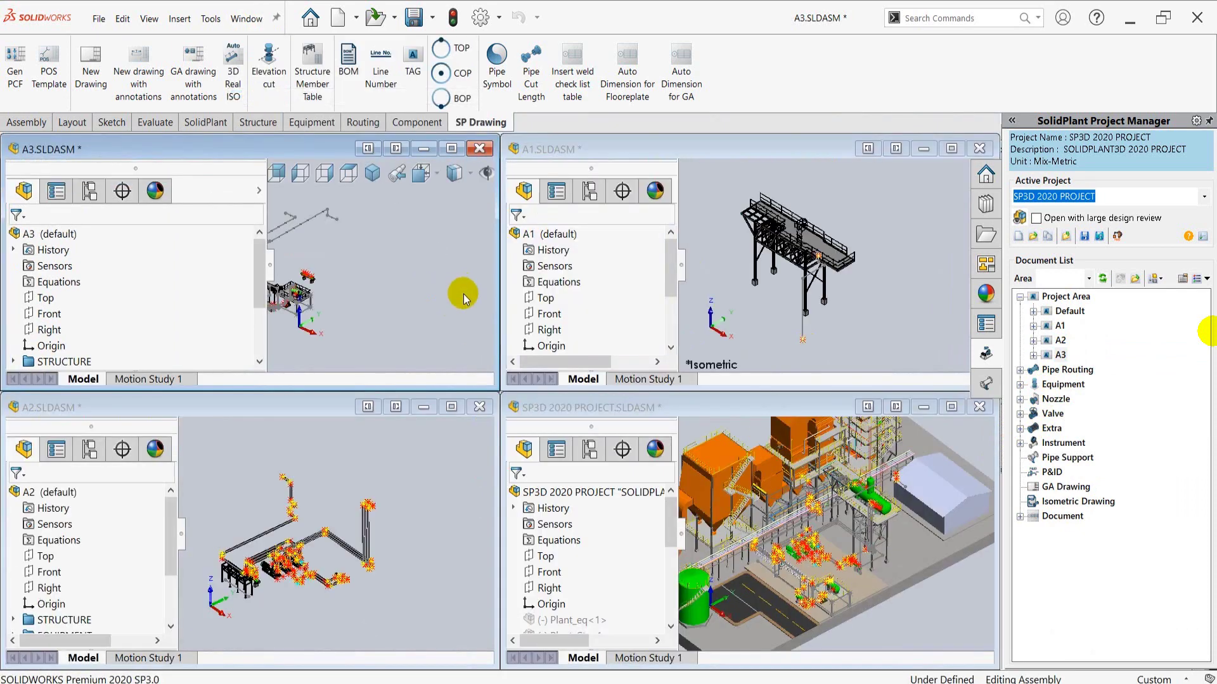
# Narrow the A3 feature tree pane and zoom into the full plant assembly window
pyautogui.moveTo(269, 266); pyautogui.dragTo(184, 269)
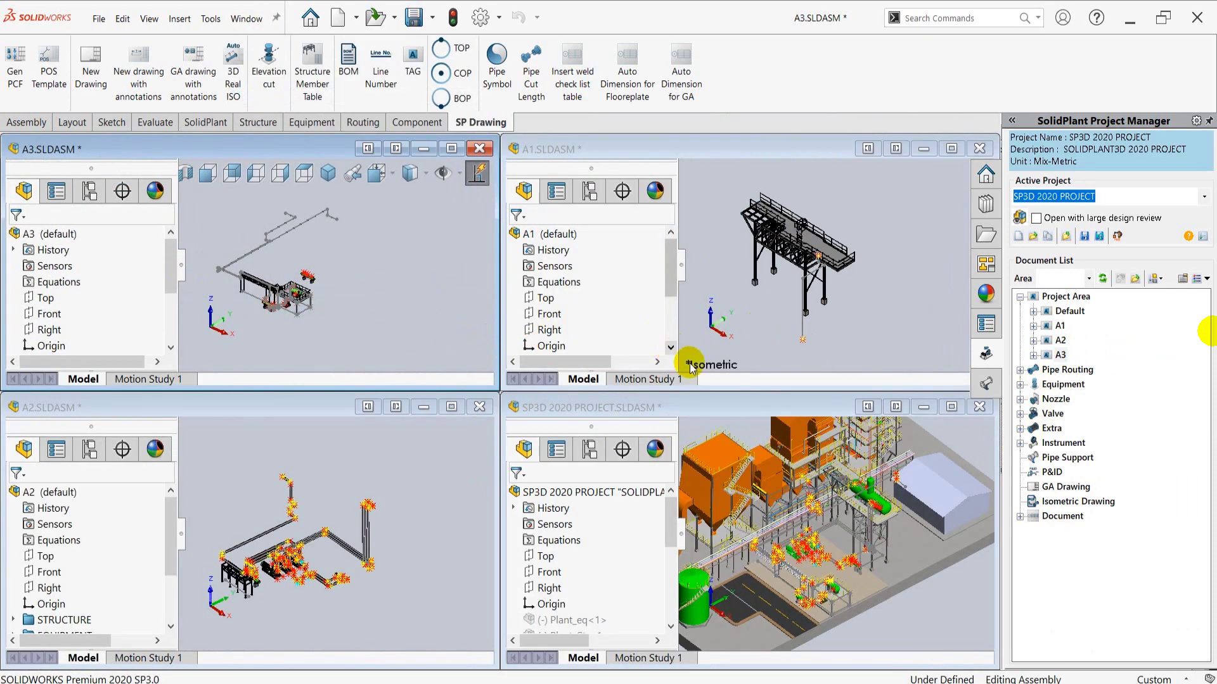
pyautogui.click(927, 606)
pyautogui.scroll(-2, 817, 536)
pyautogui.scroll(-2, 817, 536)
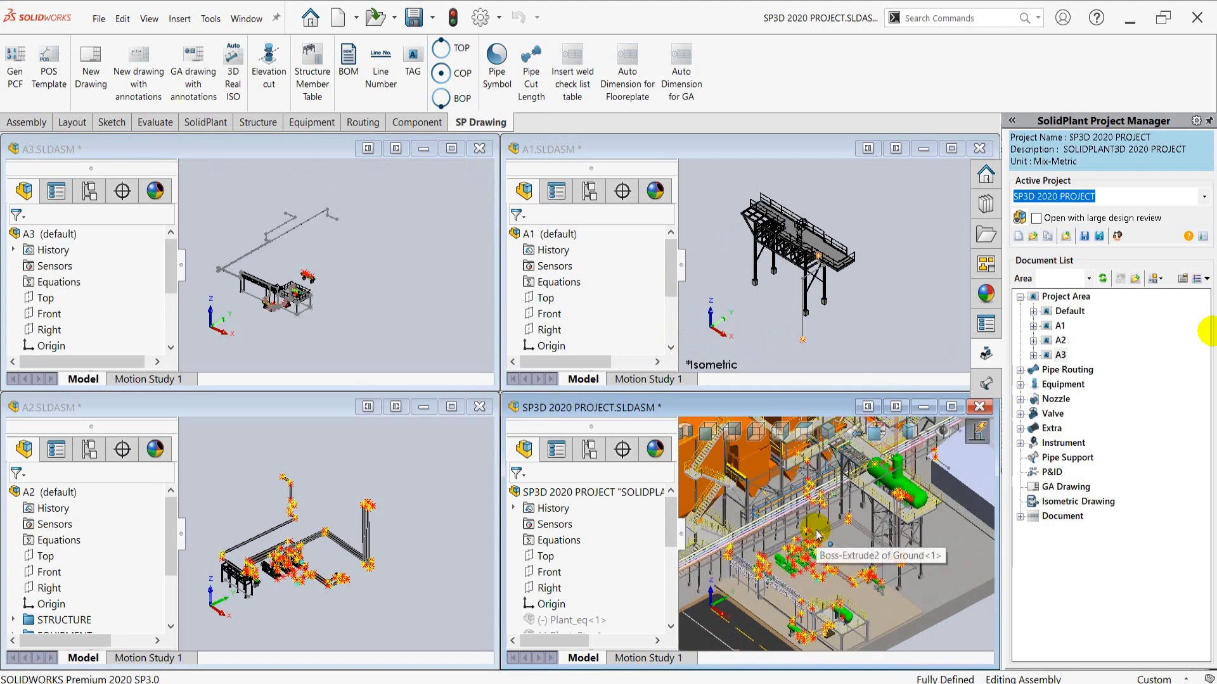
pyautogui.scroll(-2, 817, 535)
pyautogui.scroll(-3, 817, 535)
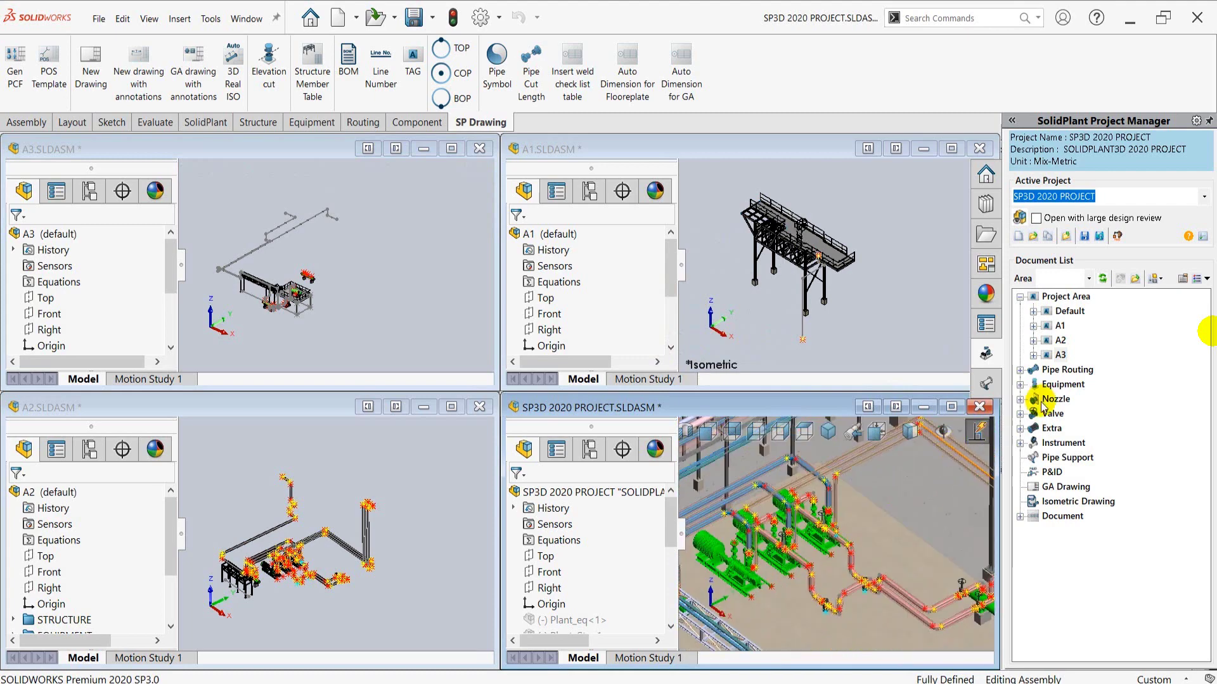
# Set the area filter to Default and refresh the project document list
pyautogui.click(1086, 280)
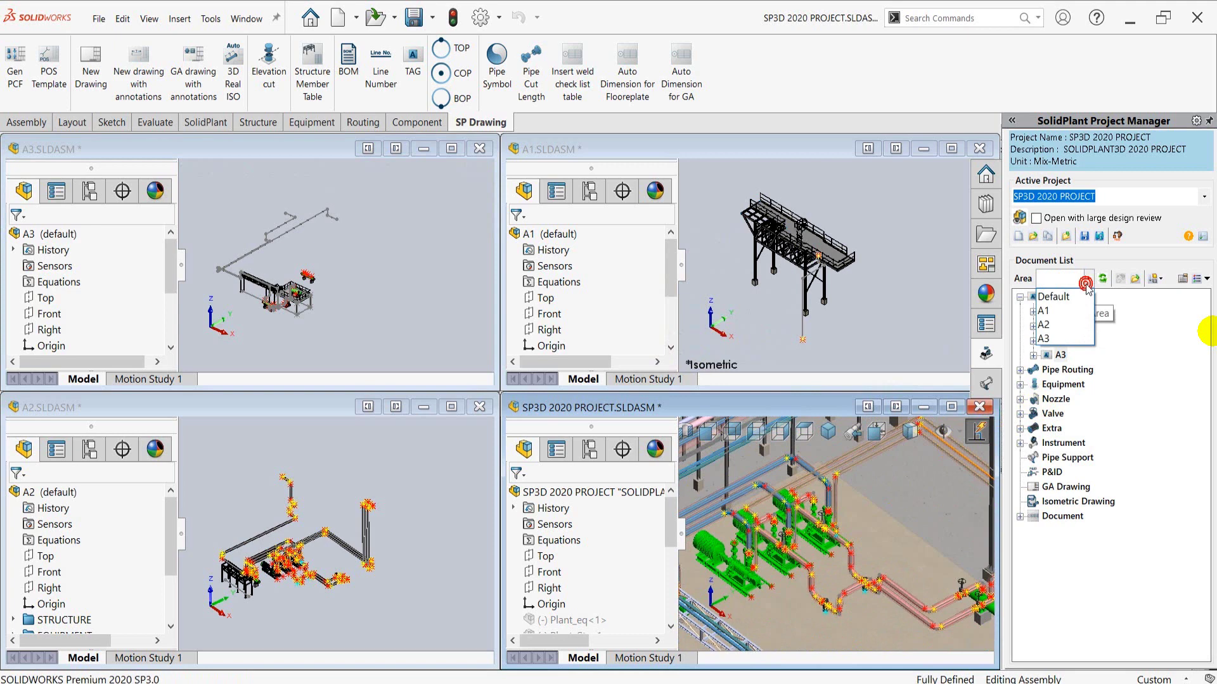
pyautogui.click(1077, 297)
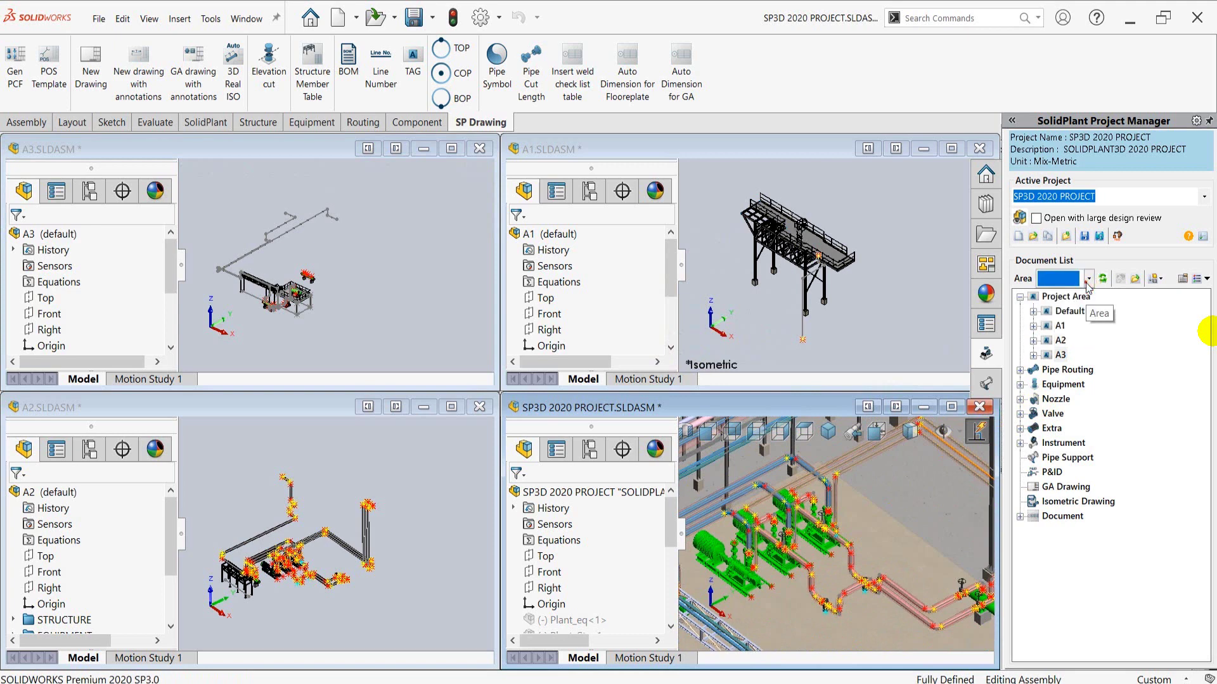
pyautogui.click(1071, 297)
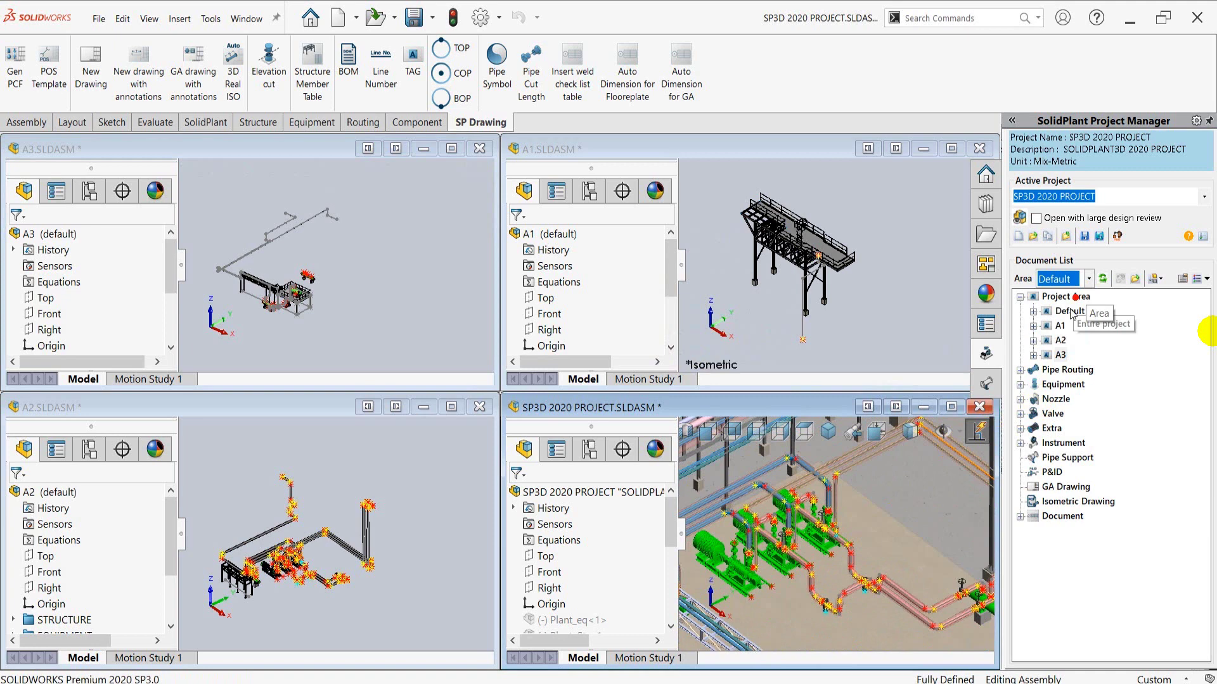
pyautogui.click(1102, 278)
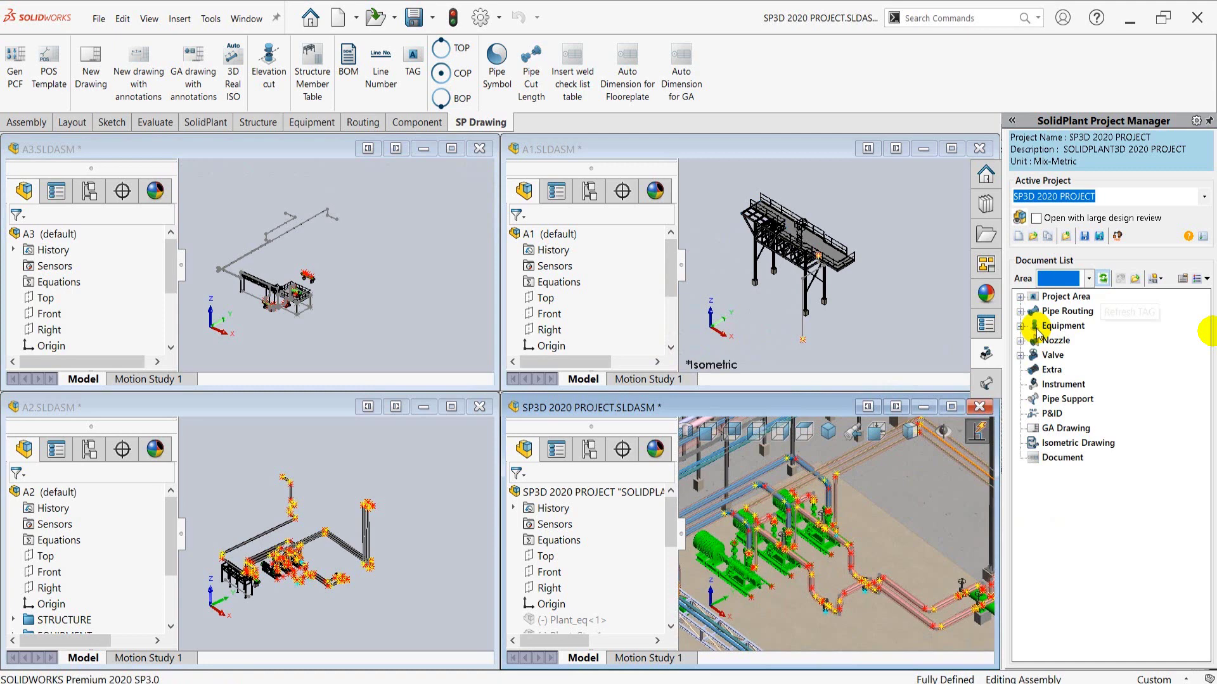
# Expand the Equipment list and open TAG properties for header STH-1, assigned to A3
pyautogui.doubleClick(1037, 328)
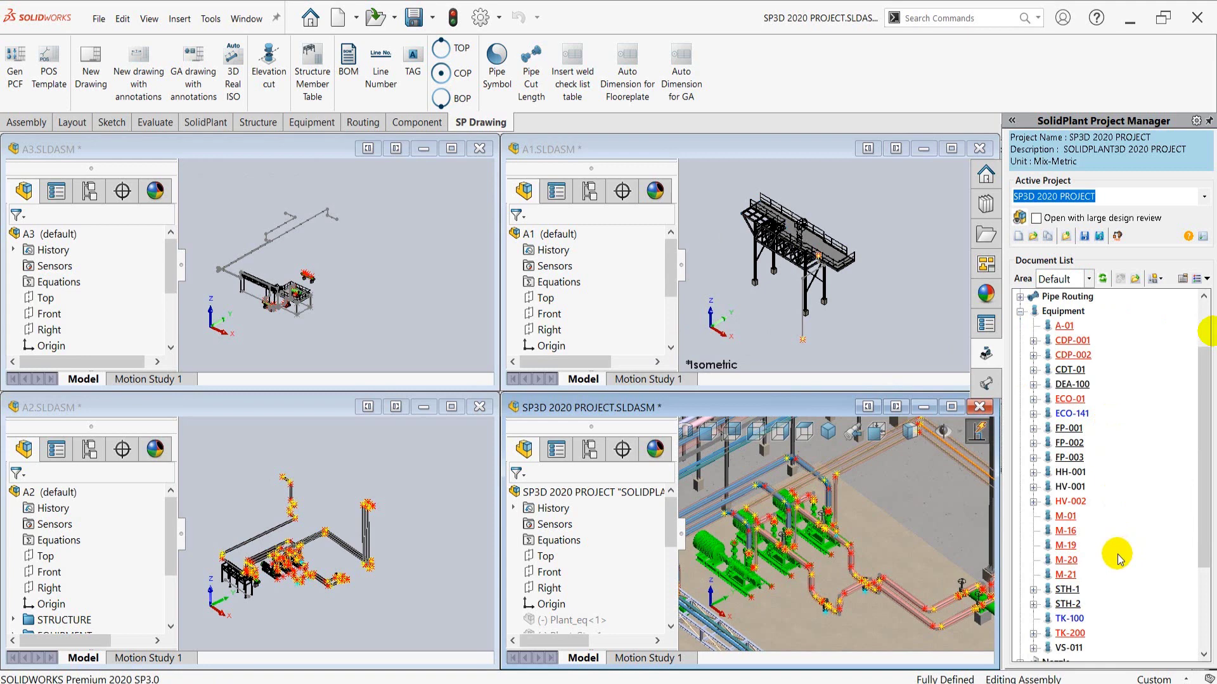
pyautogui.click(1118, 558)
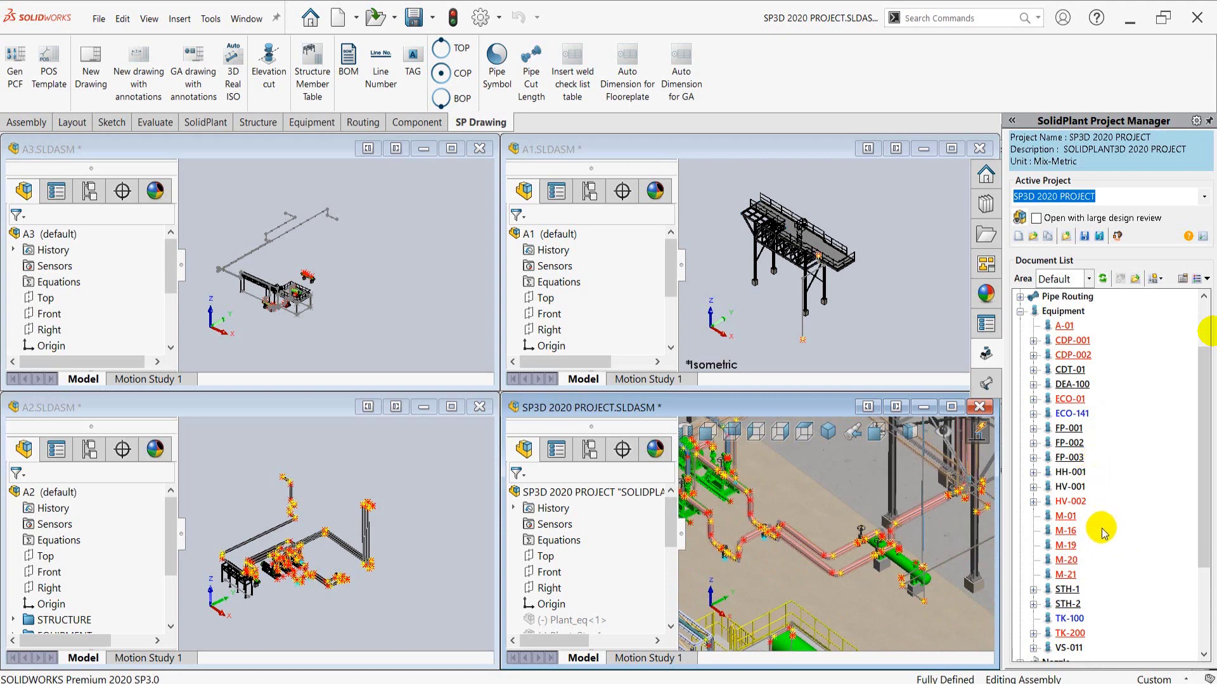
pyautogui.moveTo(1066, 589)
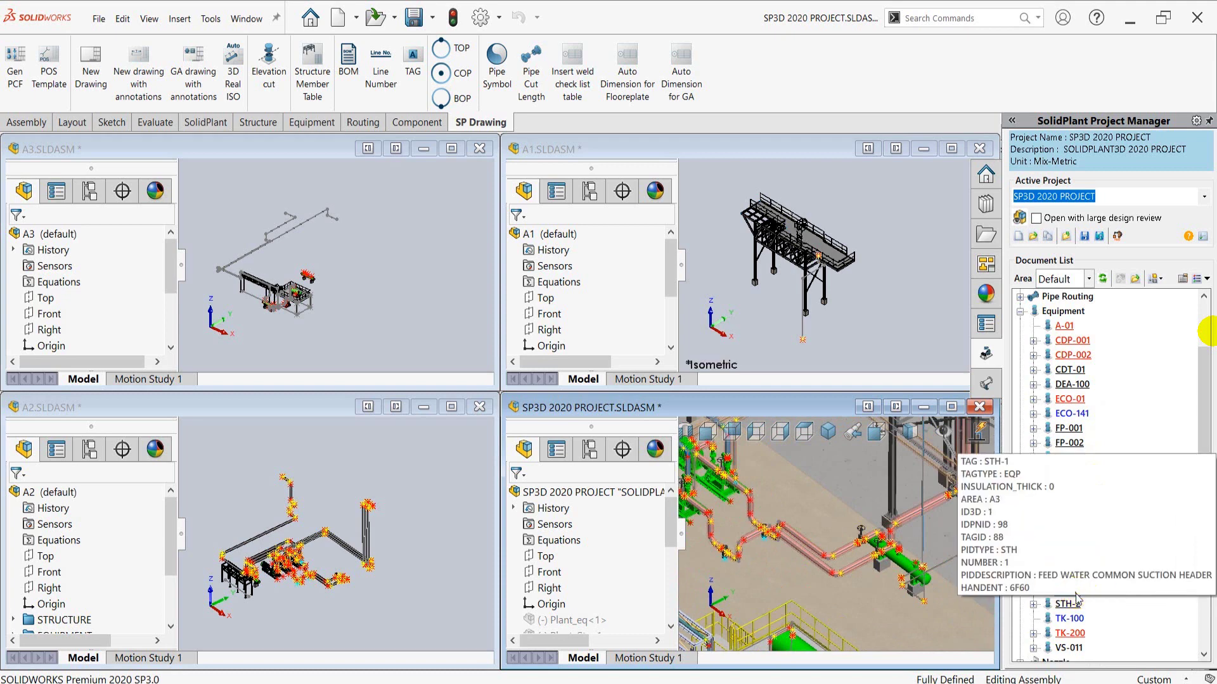
pyautogui.click(1064, 600)
pyautogui.rightClick(1065, 600)
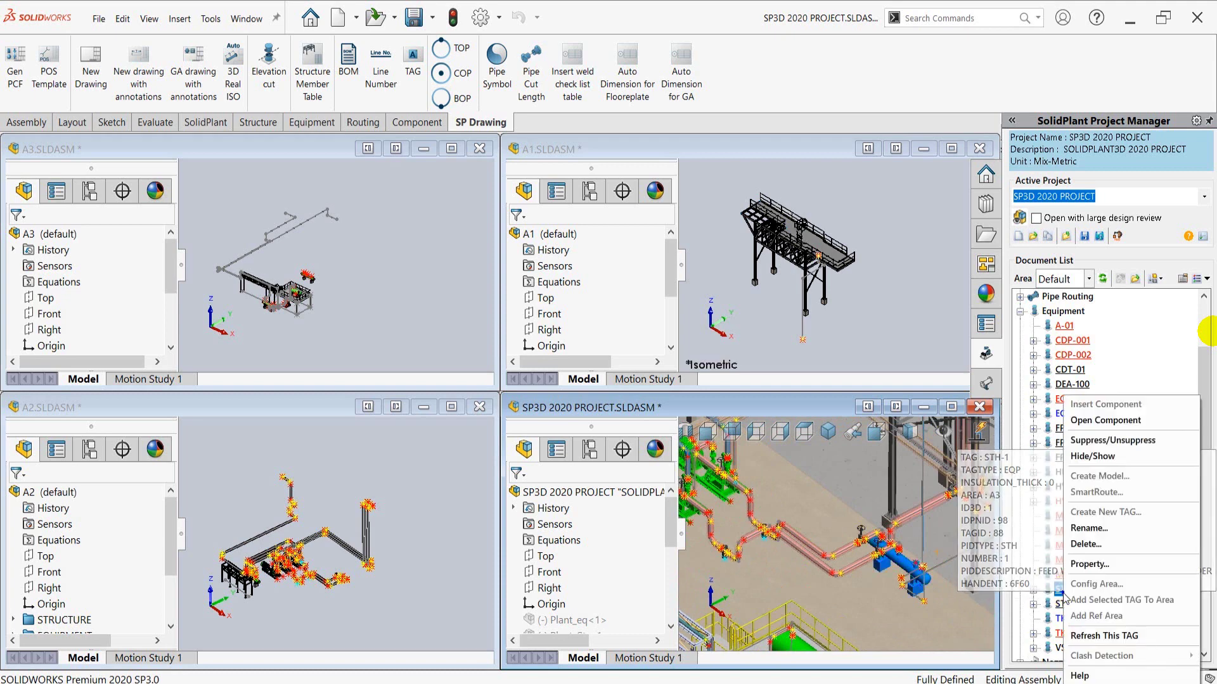
pyautogui.click(1110, 569)
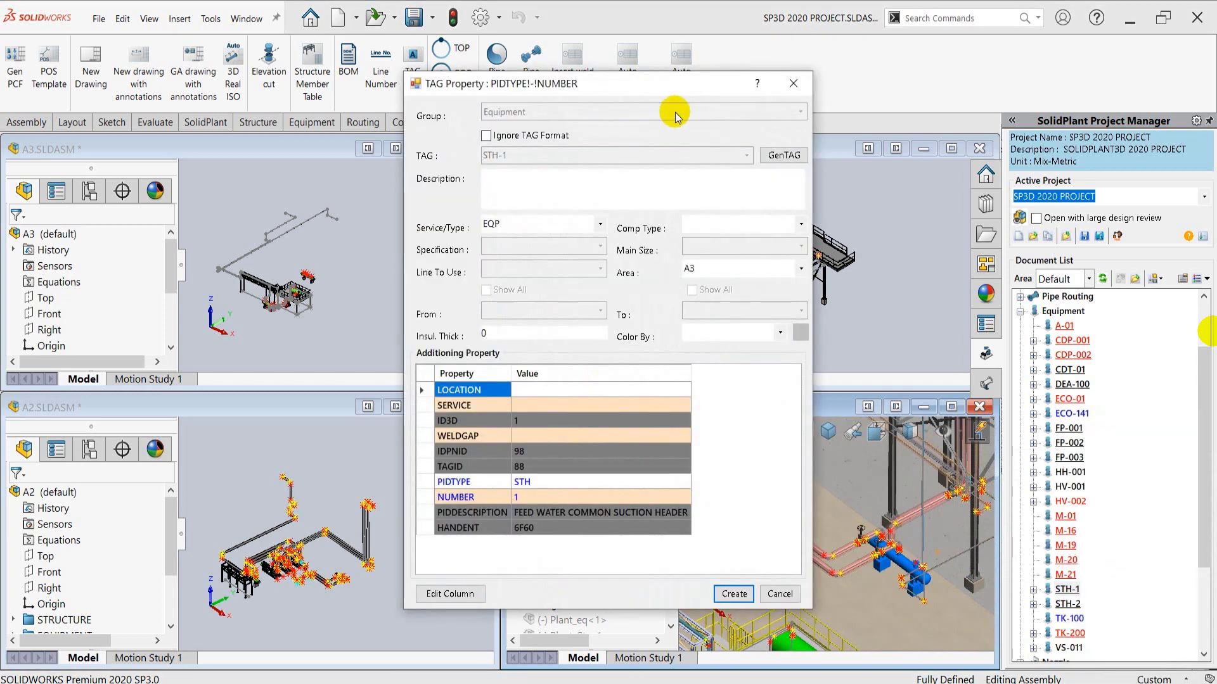
# Change STH-1's Area from A3 to A2 in TAG Property and confirm the update
pyautogui.moveTo(672, 86); pyautogui.dragTo(793, 89)
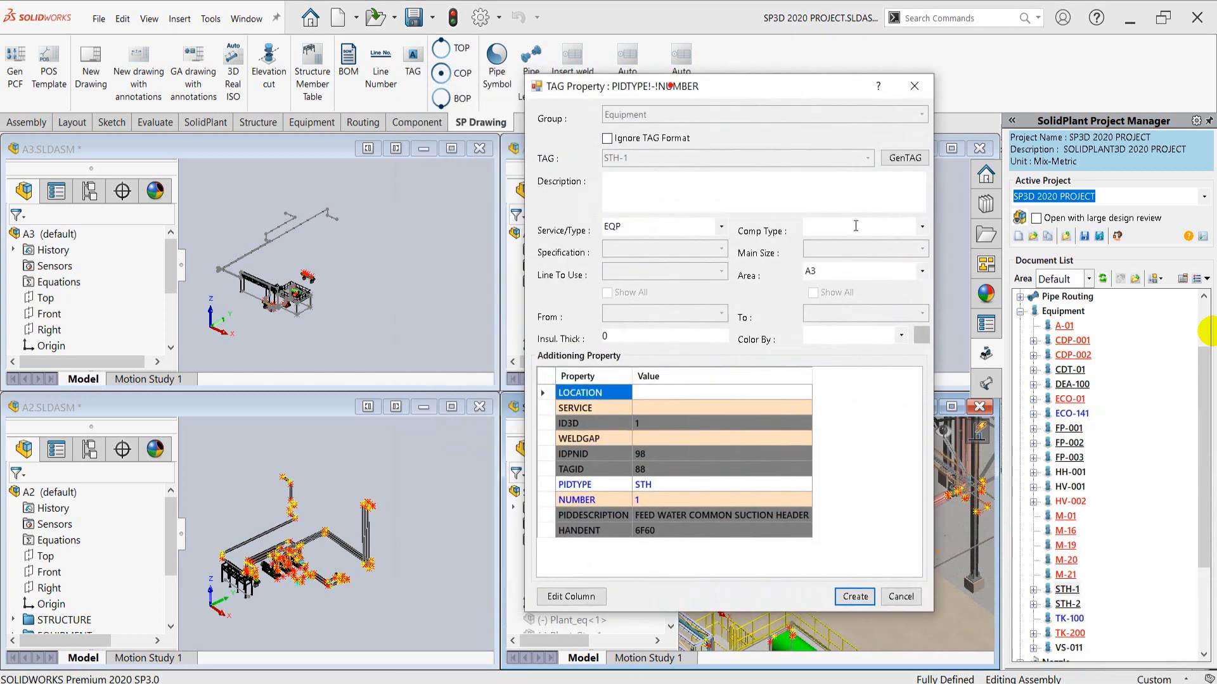
pyautogui.click(875, 272)
pyautogui.click(921, 272)
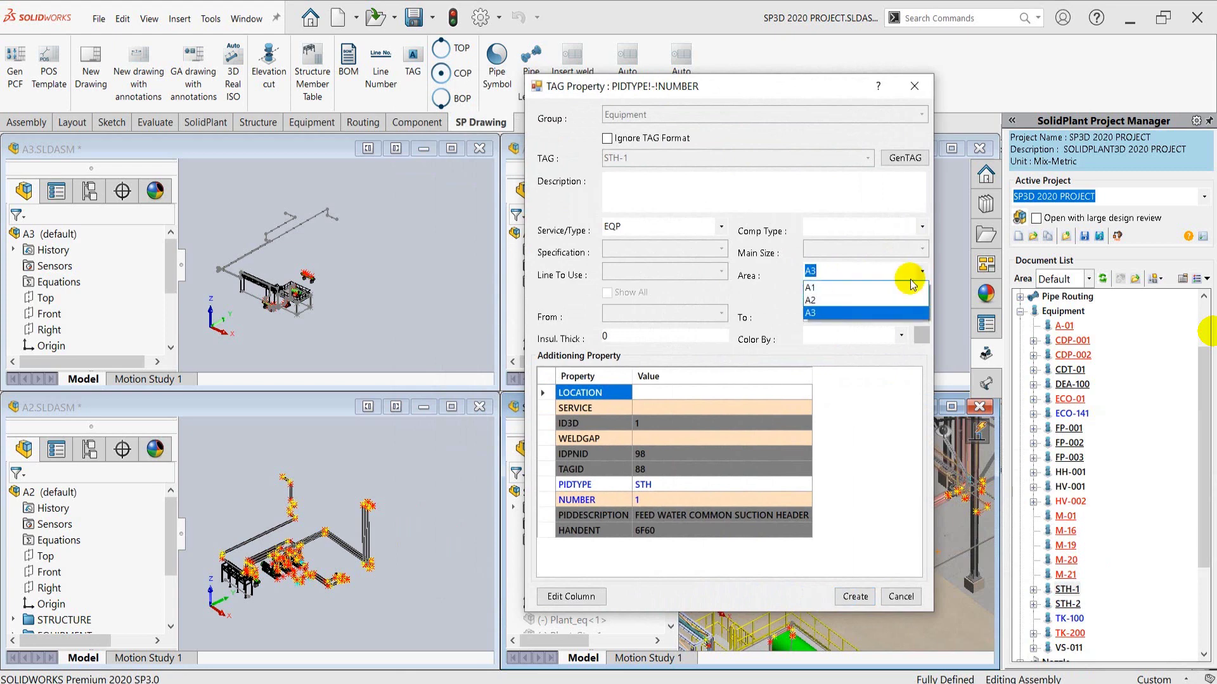
pyautogui.click(890, 300)
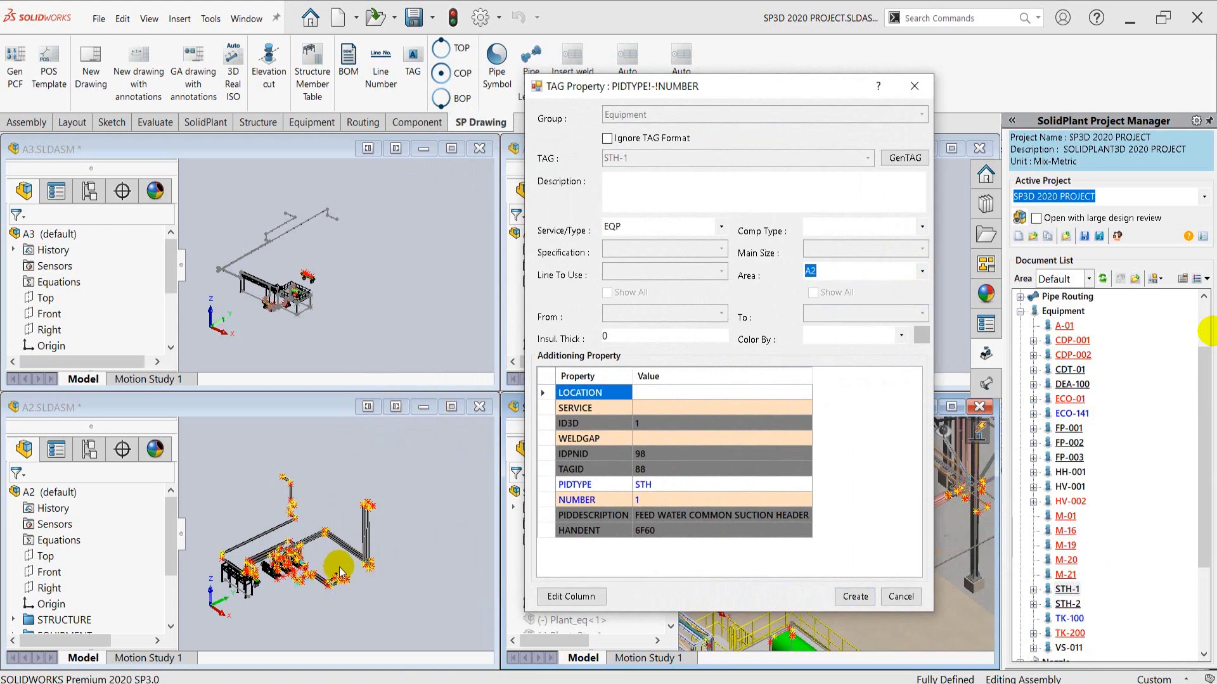
pyautogui.click(851, 596)
pyautogui.click(785, 391)
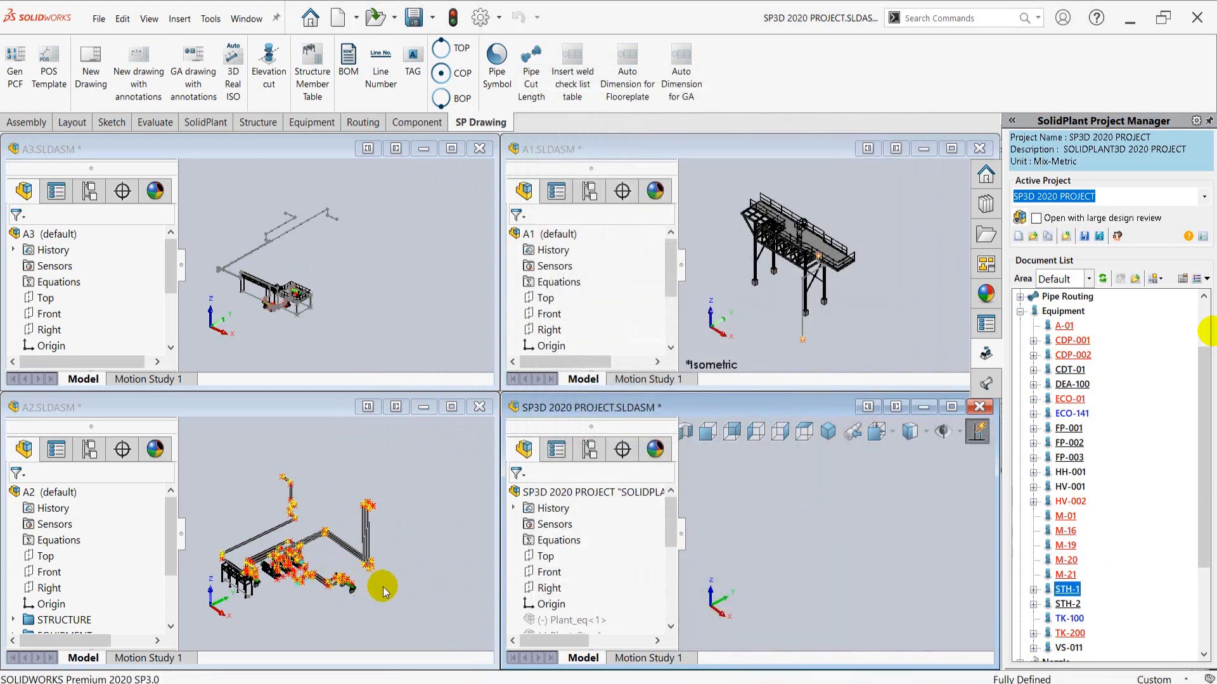
# Switch to the A1 window, collapse Equipment and filter the document list to A1
pyautogui.click(760, 553)
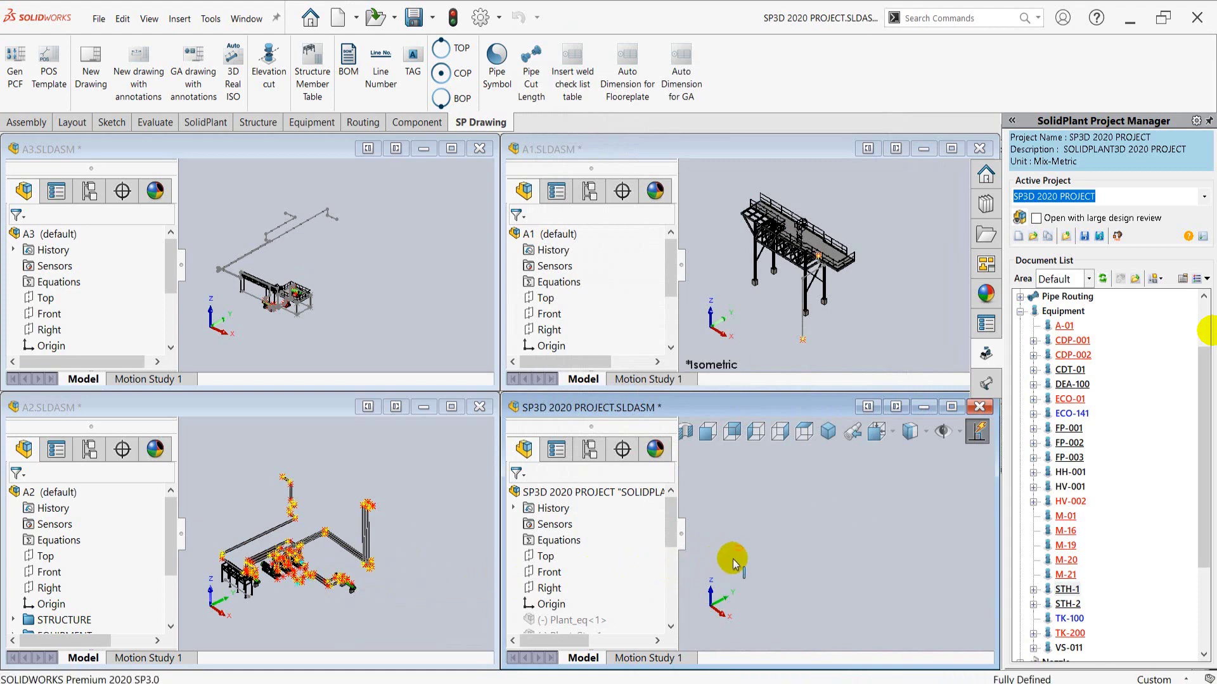
pyautogui.click(355, 588)
pyautogui.scroll(-5, 352, 586)
pyautogui.scroll(-5, 352, 587)
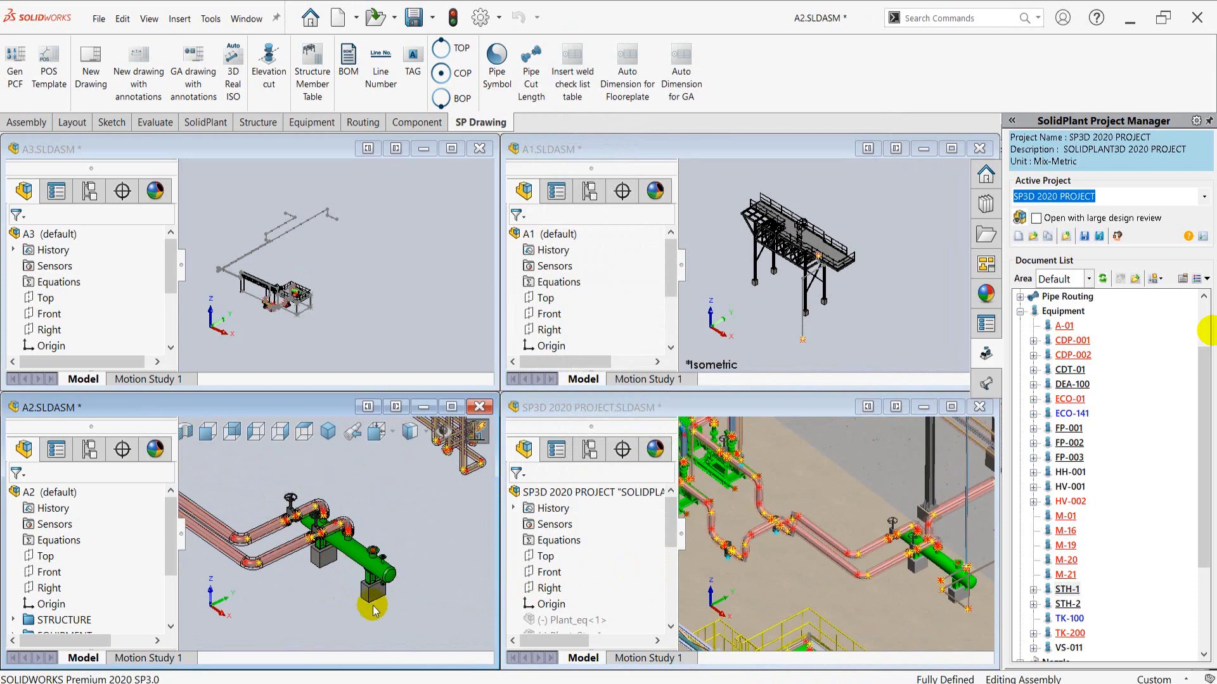
pyautogui.click(951, 336)
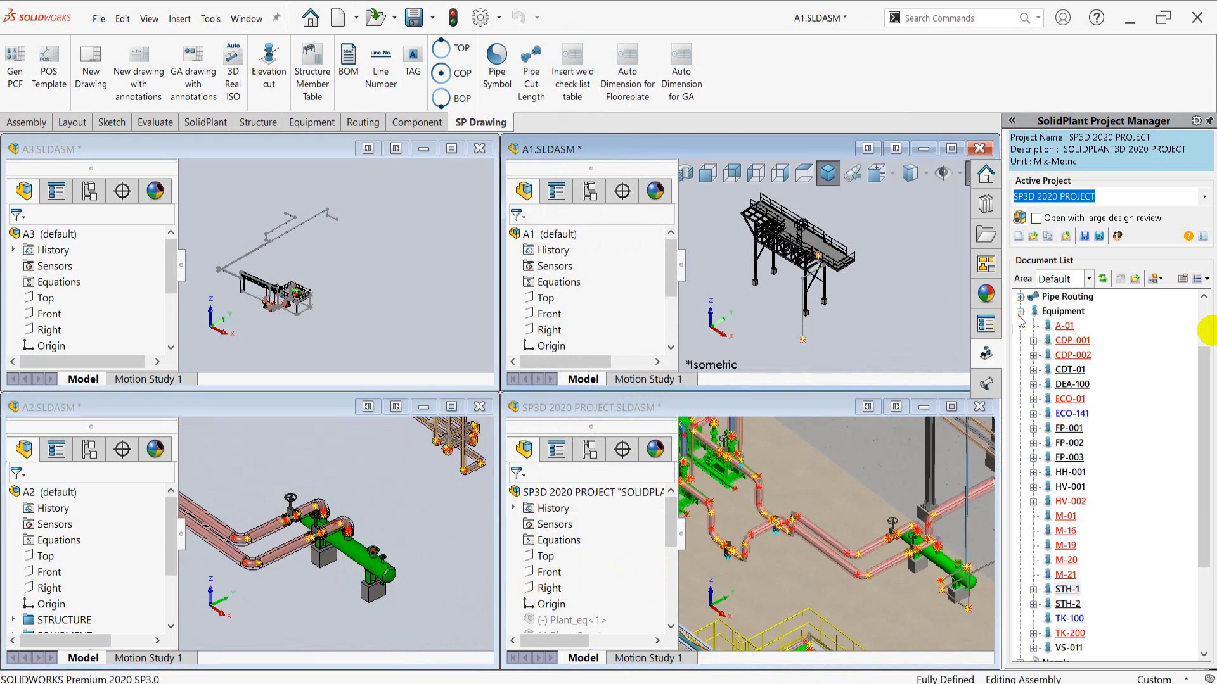
pyautogui.click(1020, 311)
pyautogui.click(1088, 278)
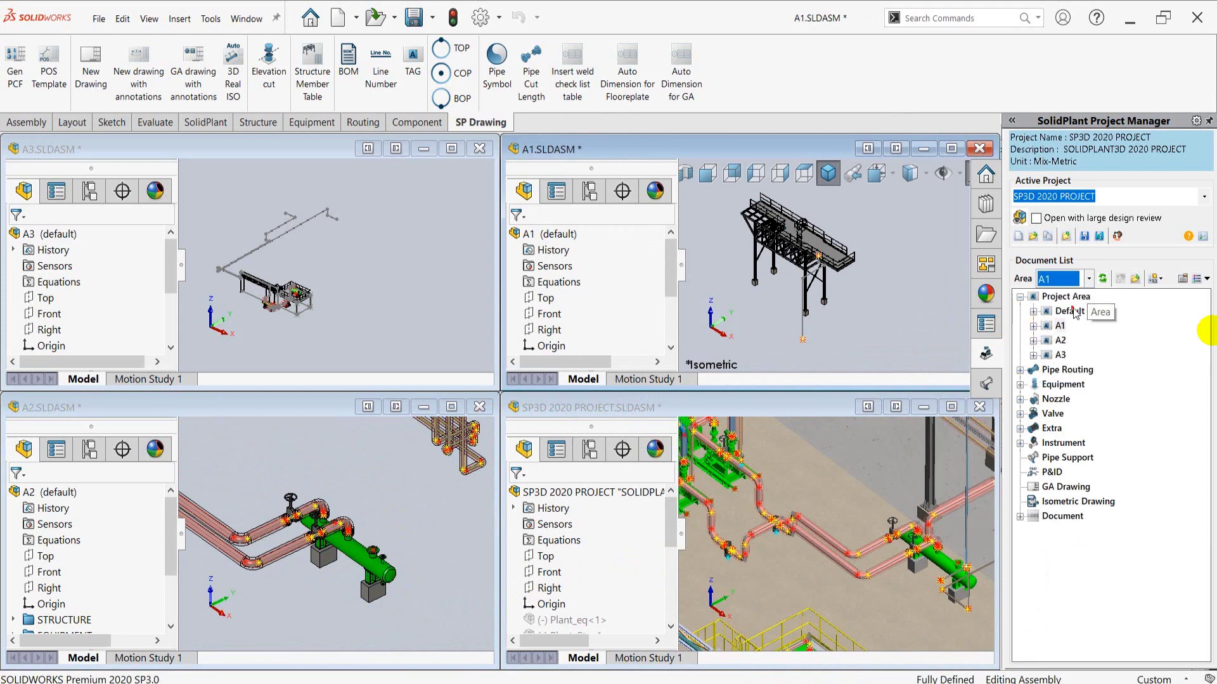
pyautogui.click(1020, 296)
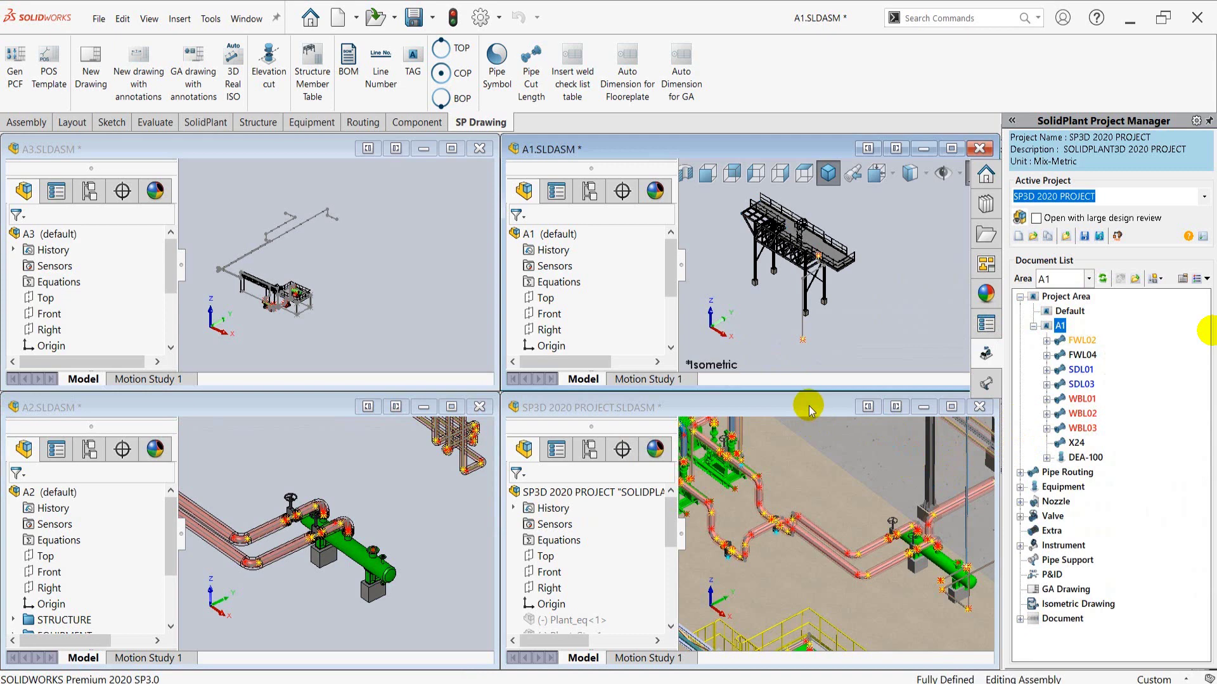
# Use Config Area on A1 to add line FWL02 and regenerate the A1 assembly
pyautogui.rightClick(1055, 328)
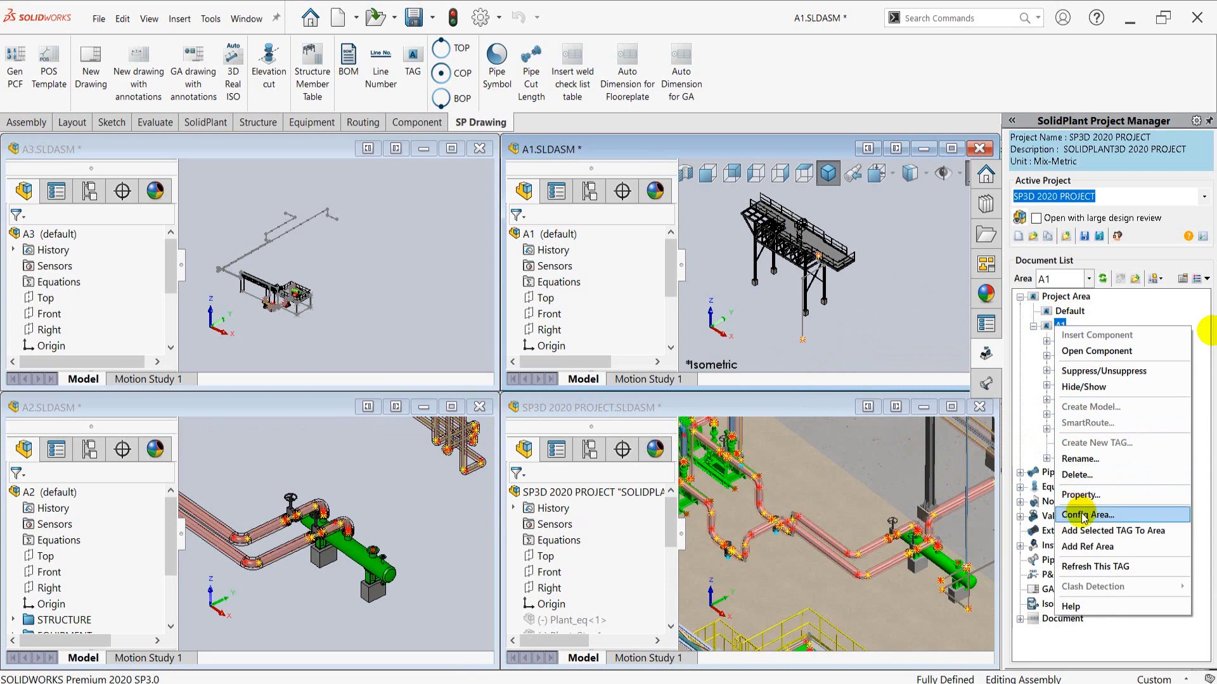
pyautogui.click(1083, 516)
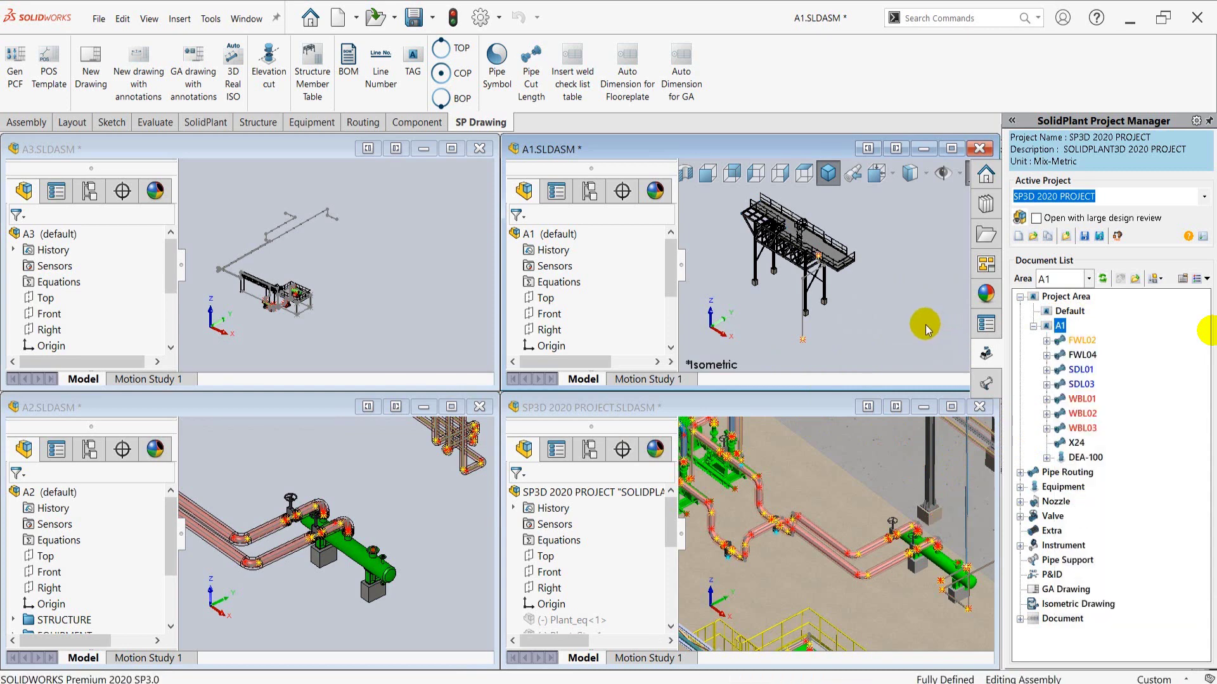
pyautogui.click(821, 317)
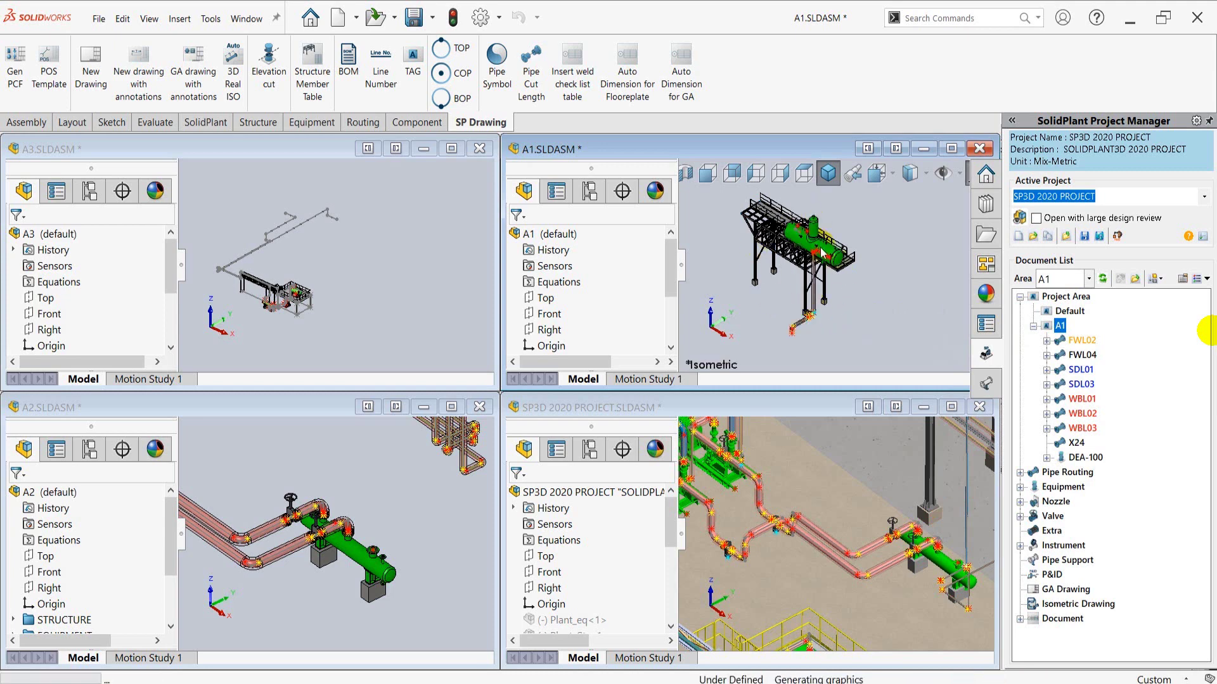
pyautogui.click(831, 283)
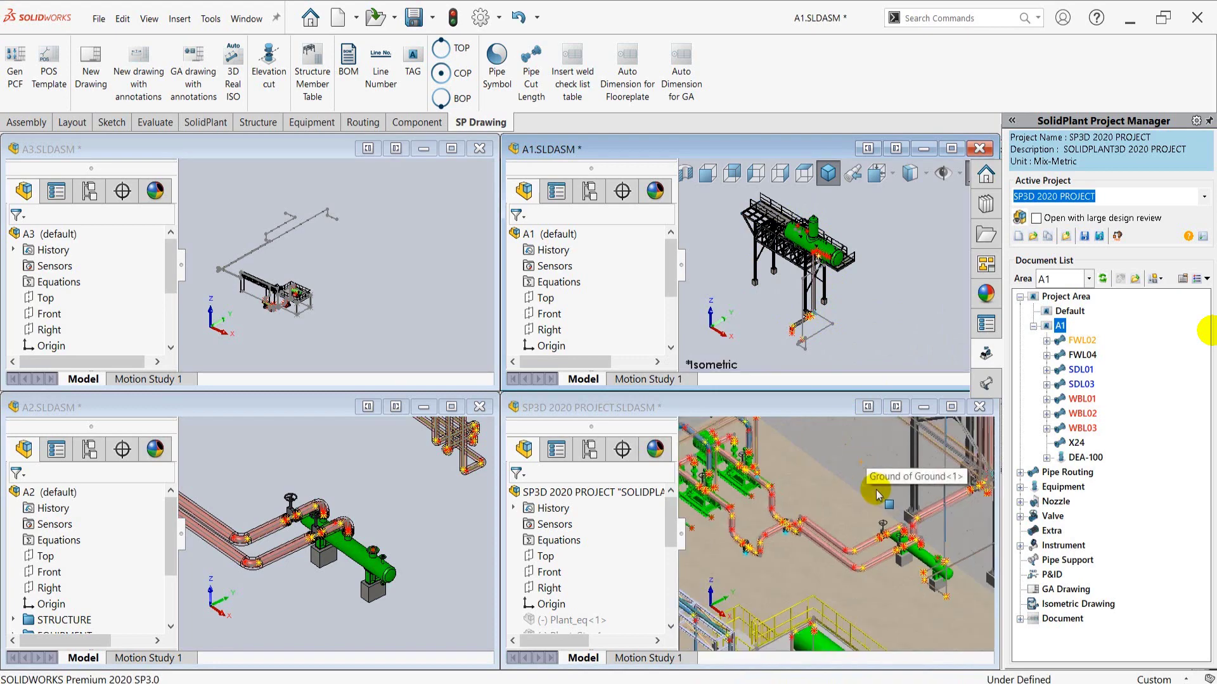
# In the main SP3D project window, expand STRUCTURE and select Deaerator Support-PART
pyautogui.scroll(-3, 839, 265)
pyautogui.scroll(-2, 839, 265)
pyautogui.scroll(-2, 838, 265)
pyautogui.scroll(-2, 838, 265)
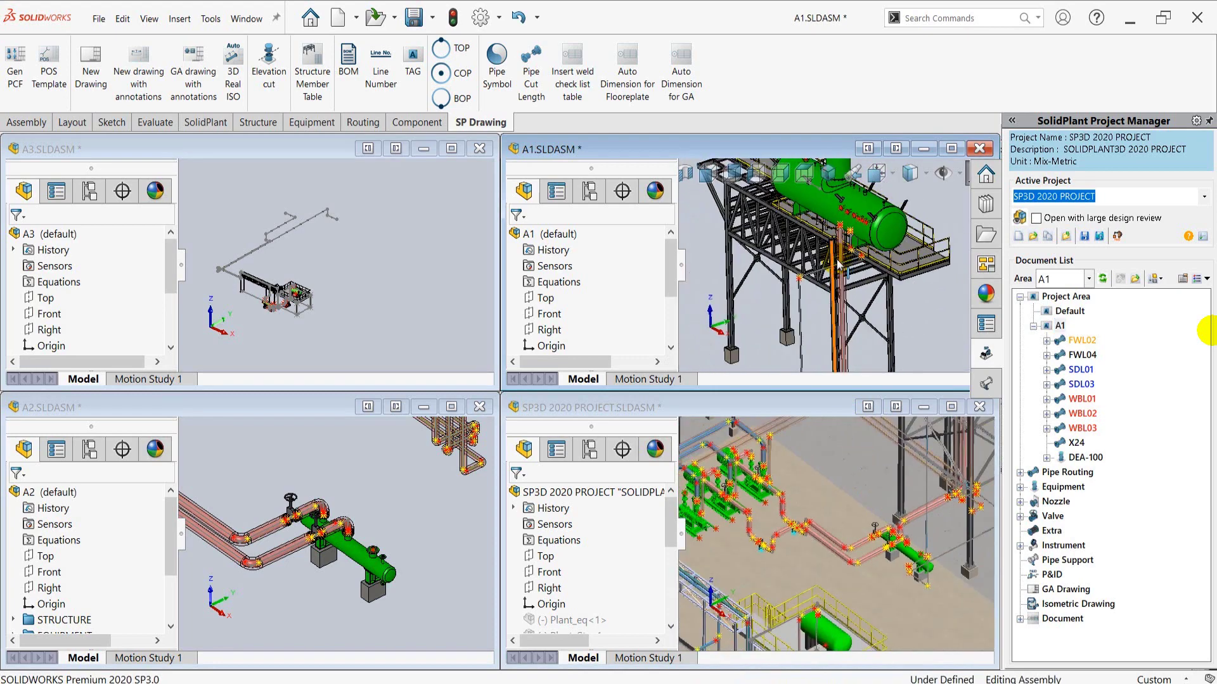
pyautogui.click(827, 409)
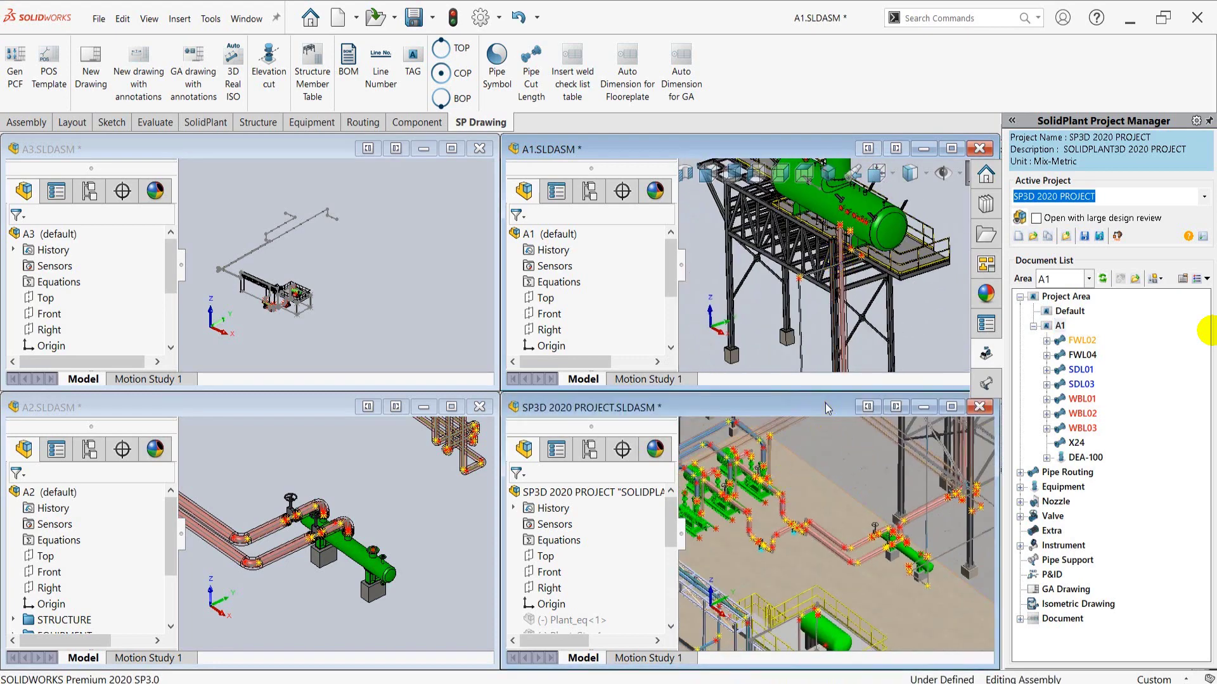
pyautogui.click(662, 520)
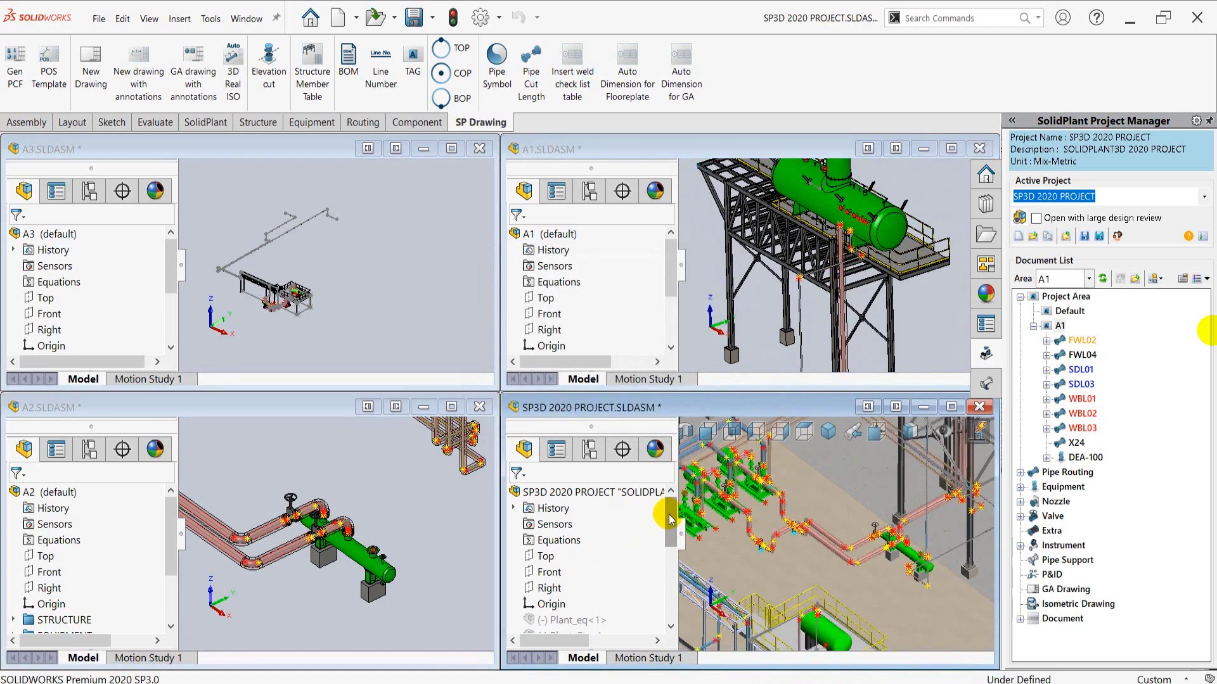
pyautogui.moveTo(670, 520); pyautogui.dragTo(669, 574)
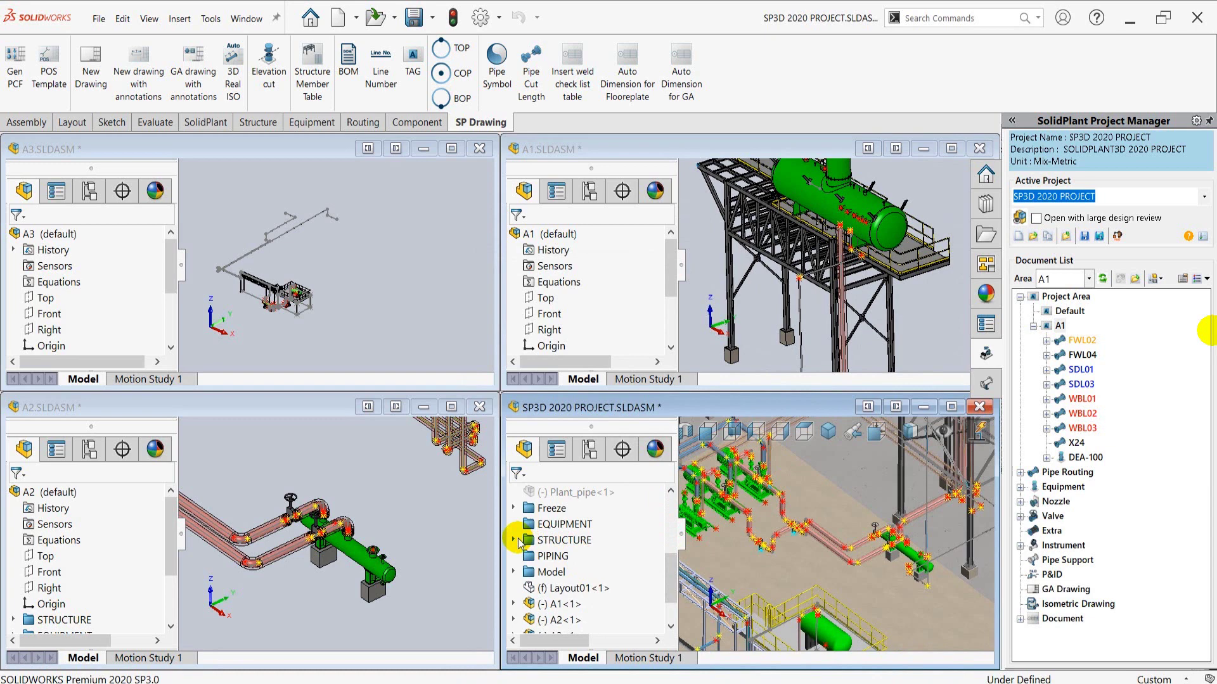
pyautogui.click(516, 541)
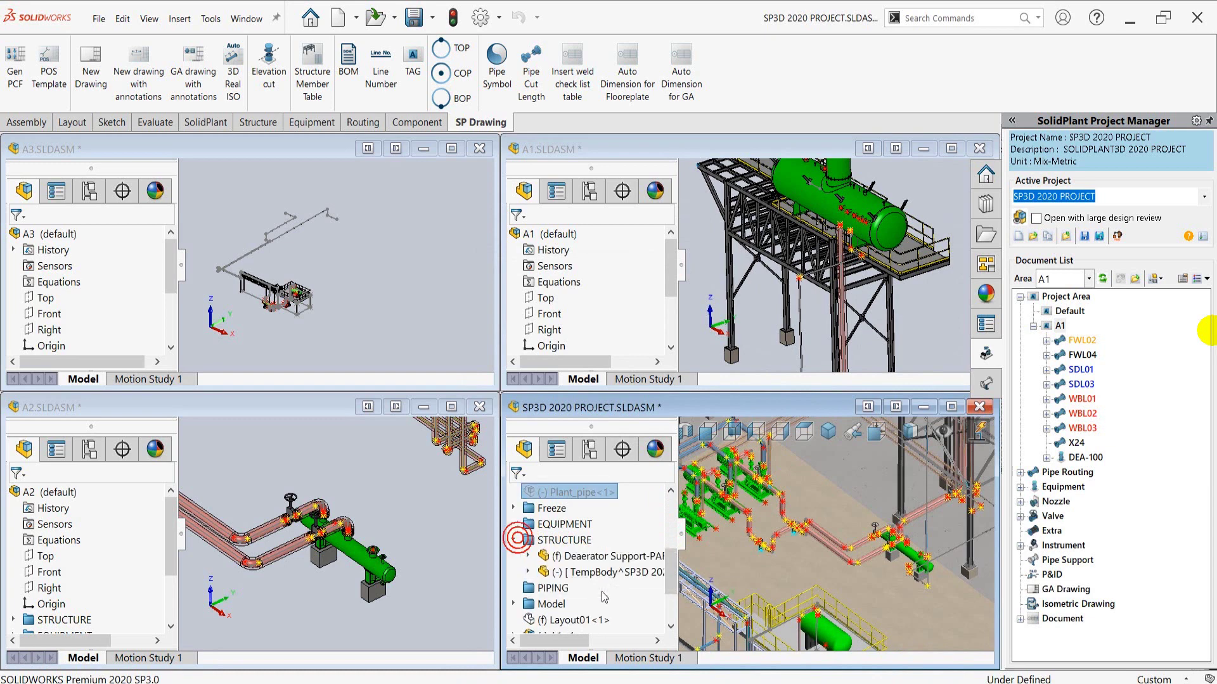
pyautogui.click(596, 563)
pyautogui.scroll(5, 906, 507)
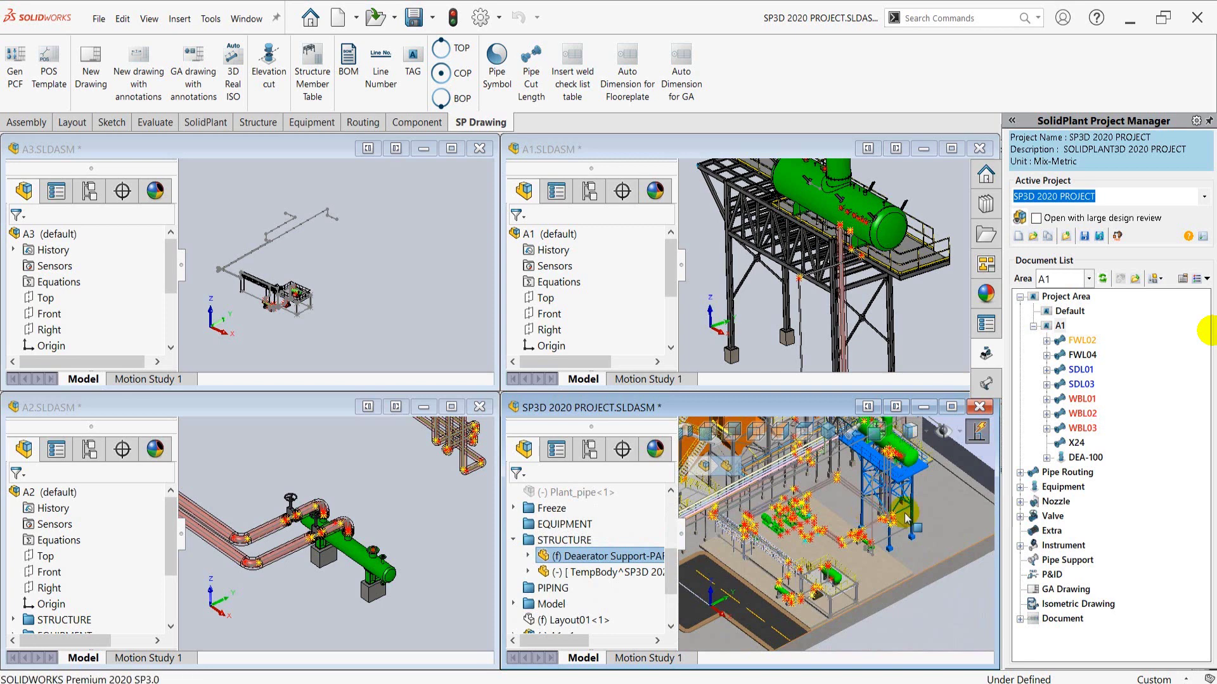
# Reset the area filter to Default and add the selected Deaerator Support to area A1
pyautogui.click(1088, 280)
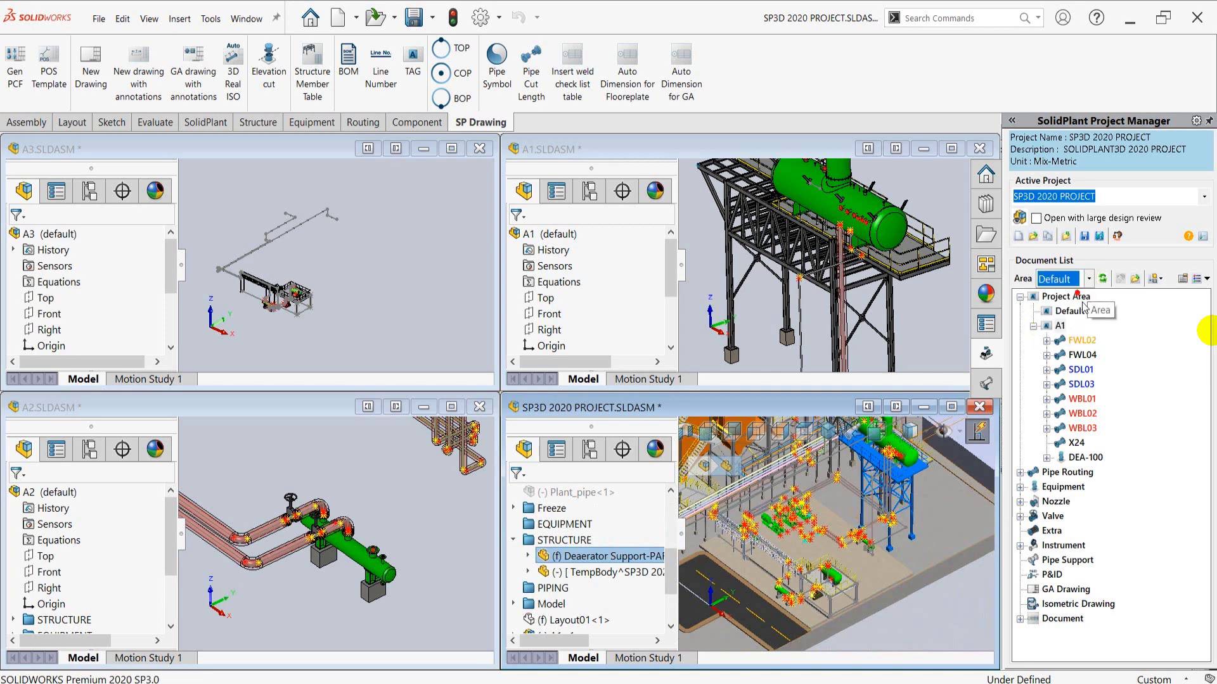
pyautogui.click(1103, 280)
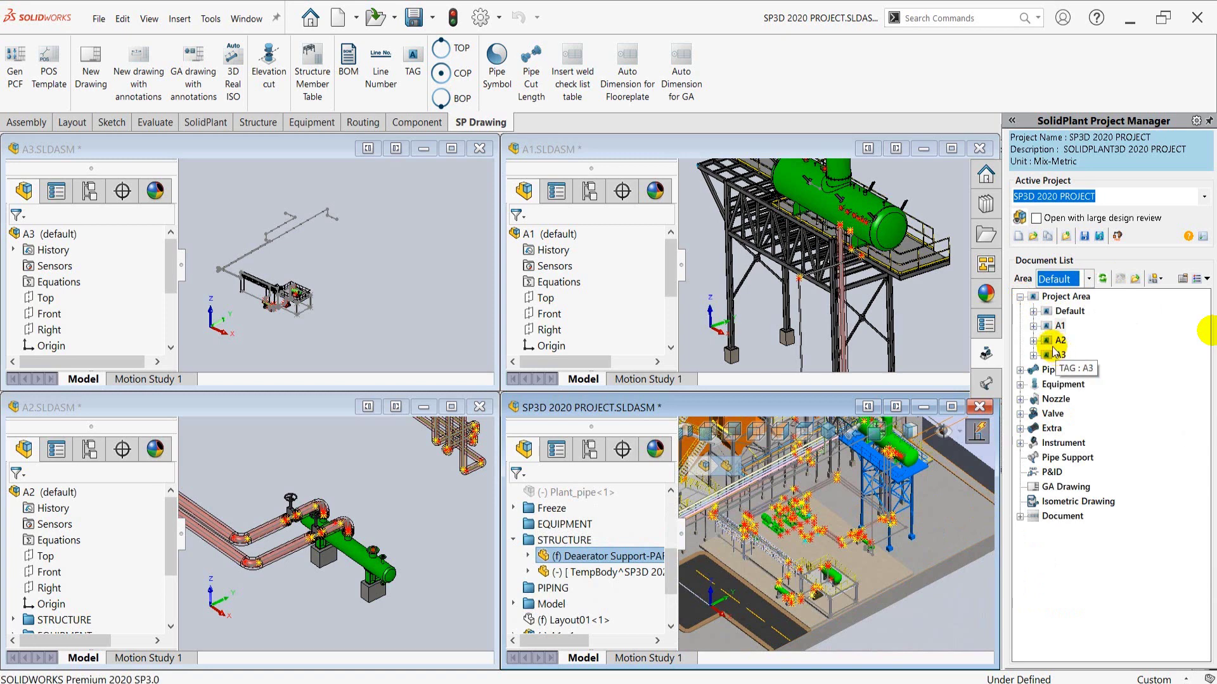
pyautogui.click(1060, 327)
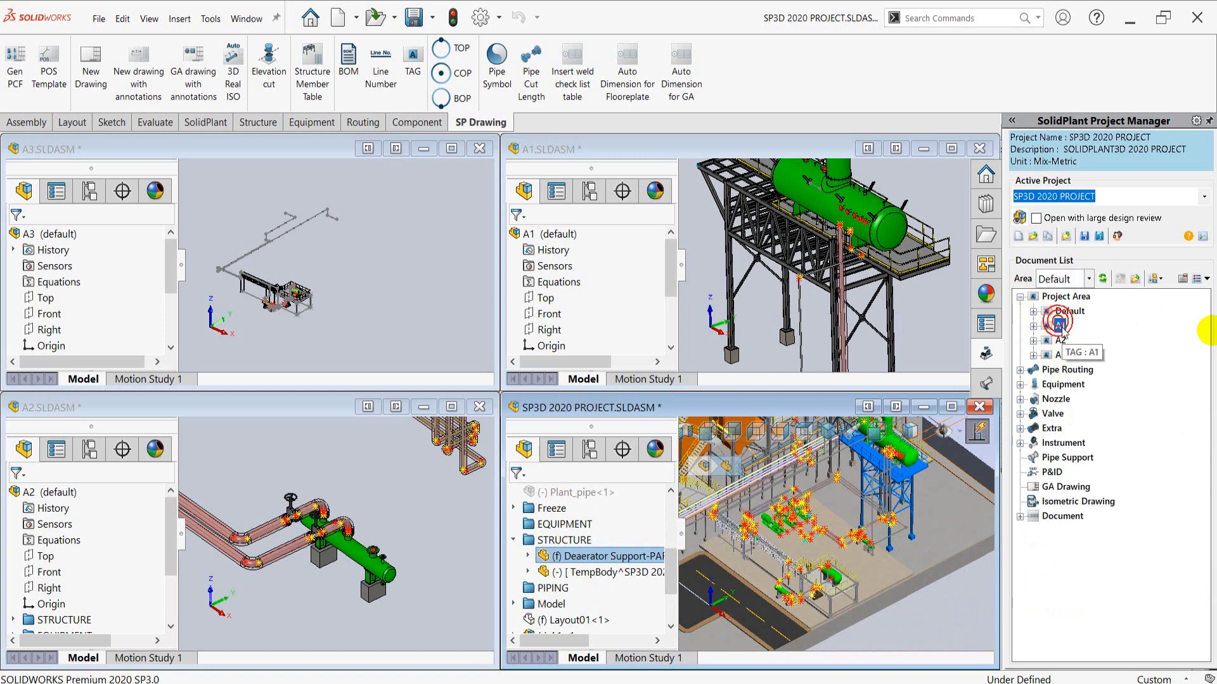
pyautogui.rightClick(1062, 327)
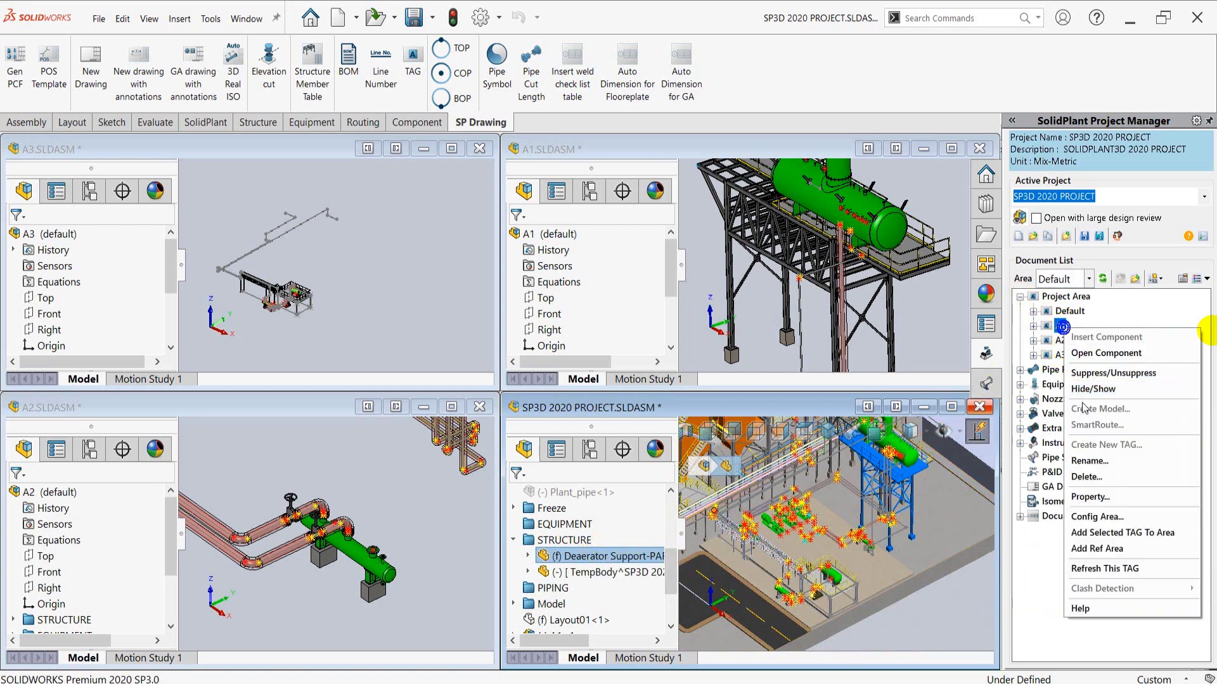
pyautogui.click(1095, 536)
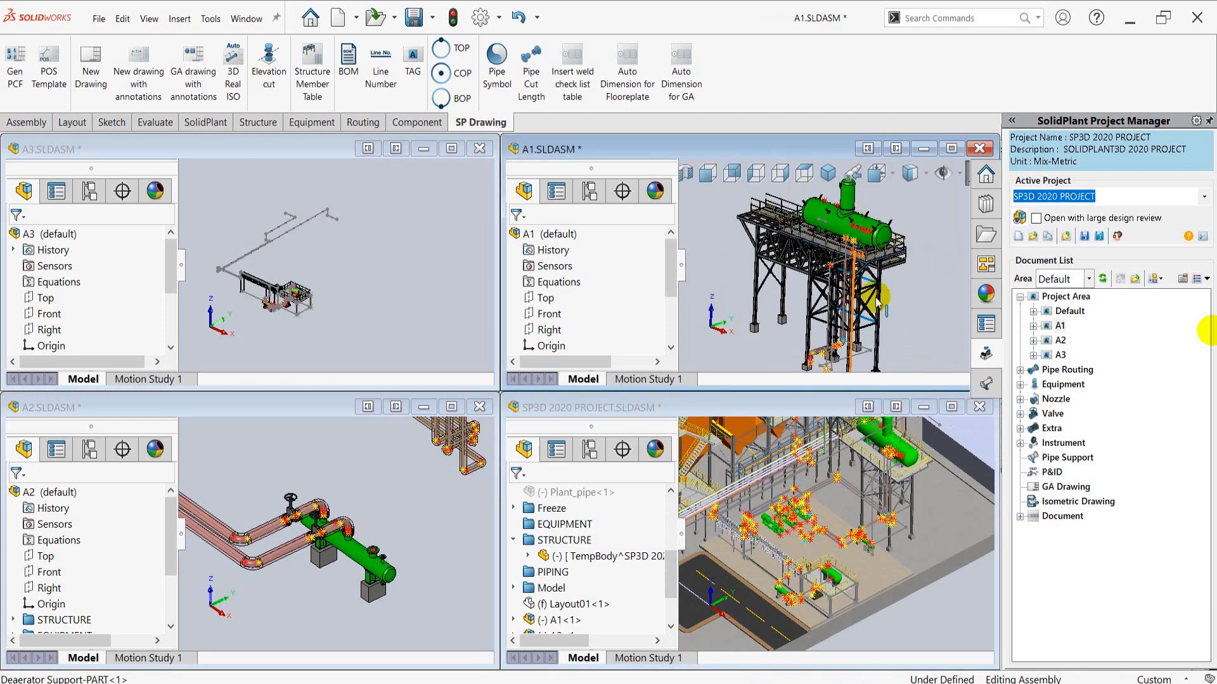
# Zoom through the A1, A3 and A2 viewports to review them, ending on A2
pyautogui.scroll(-2, 878, 298)
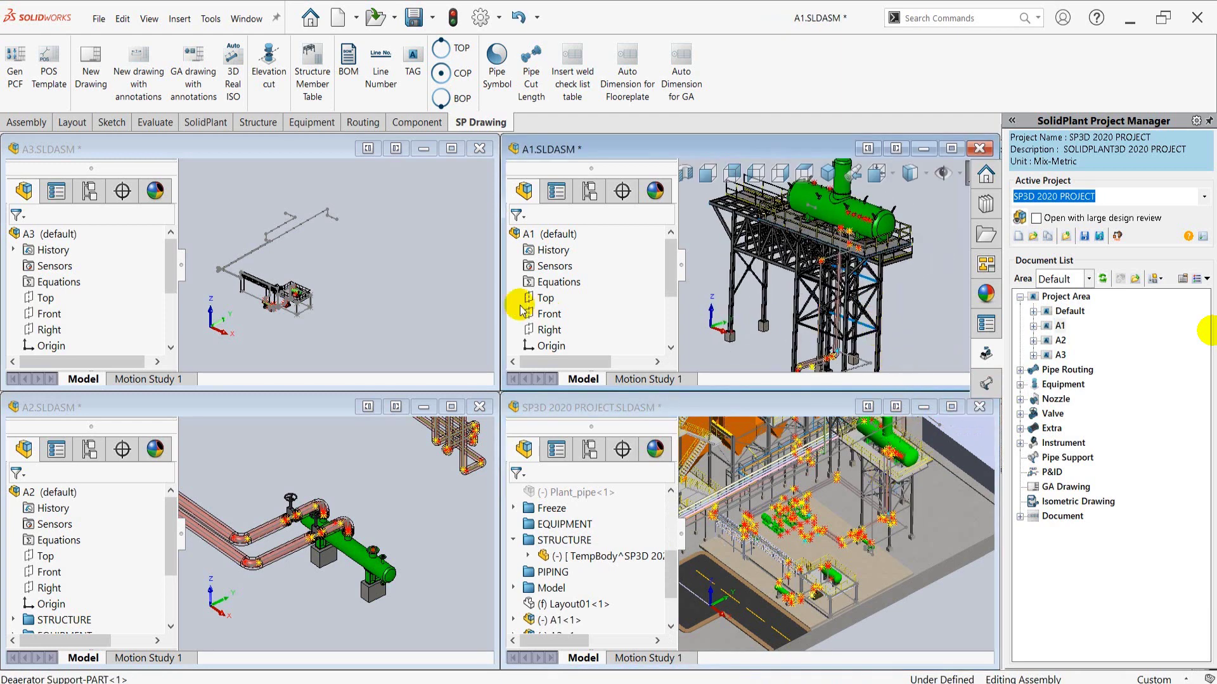
pyautogui.scroll(-2, 291, 298)
pyautogui.scroll(-2, 292, 298)
pyautogui.scroll(-3, 292, 298)
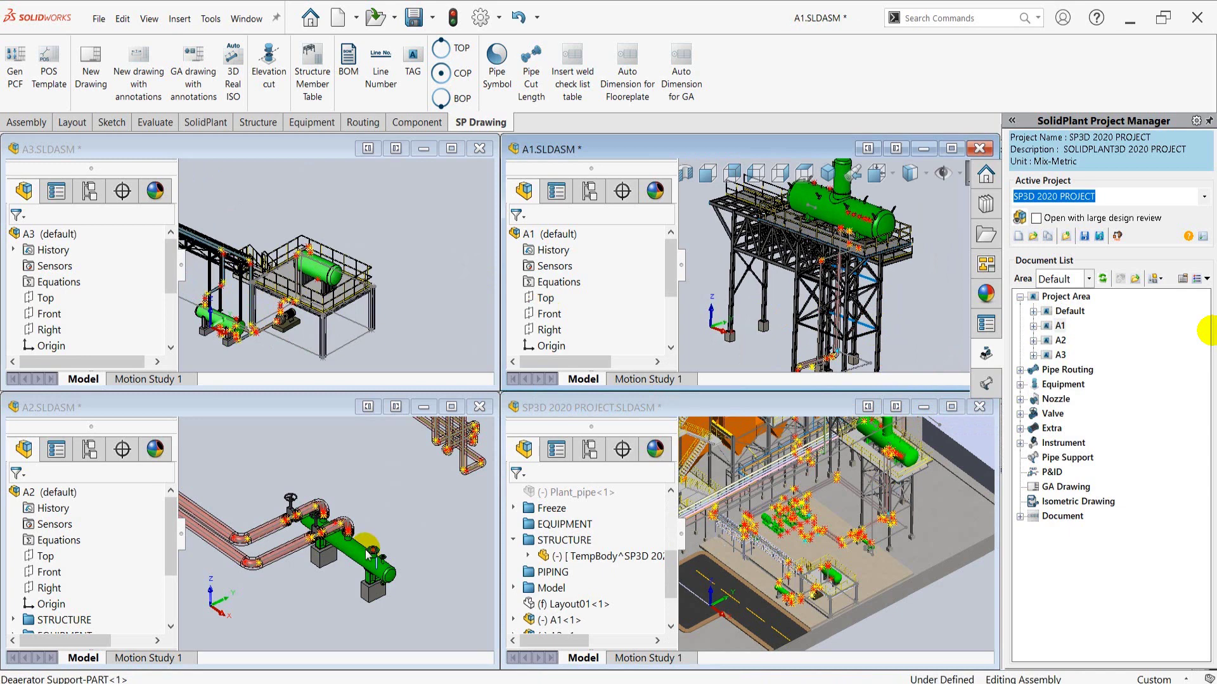
pyautogui.scroll(3, 367, 552)
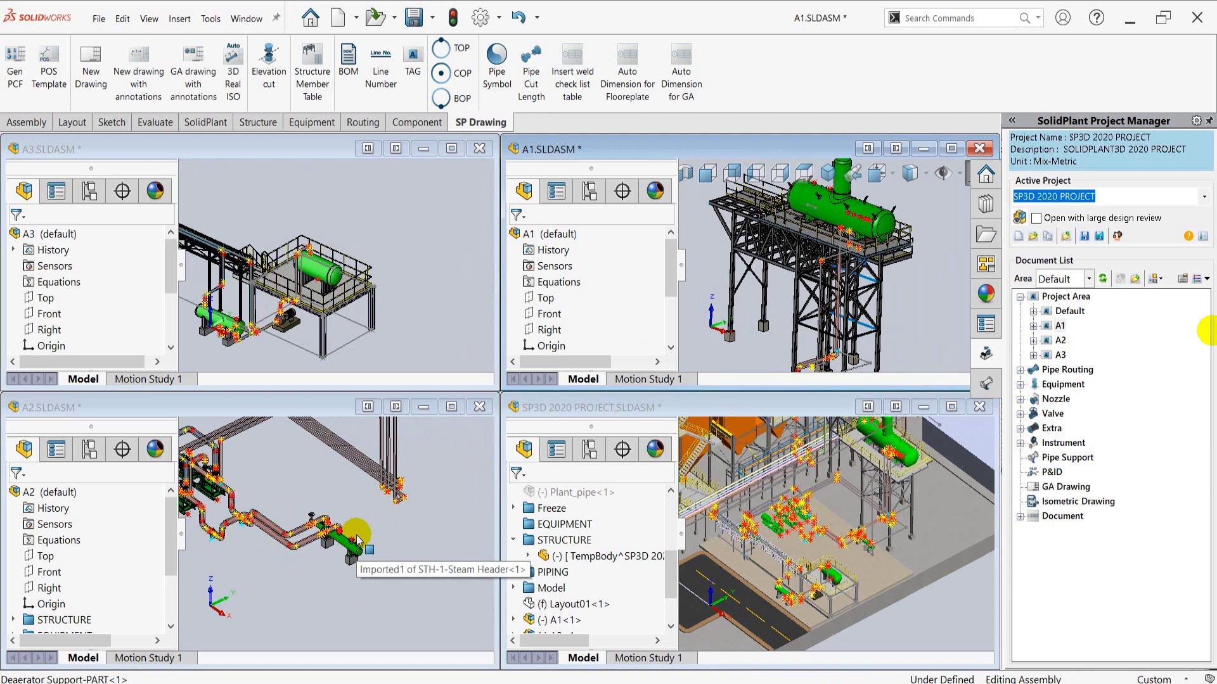
pyautogui.scroll(3, 358, 540)
pyautogui.click(320, 508)
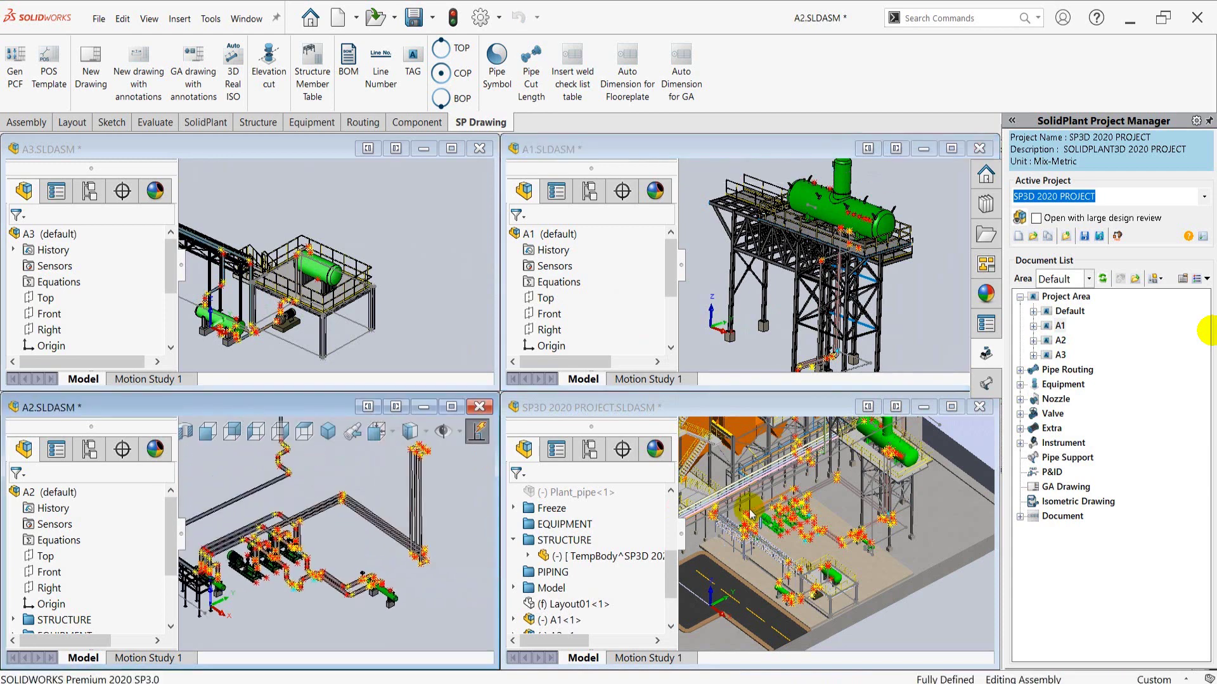